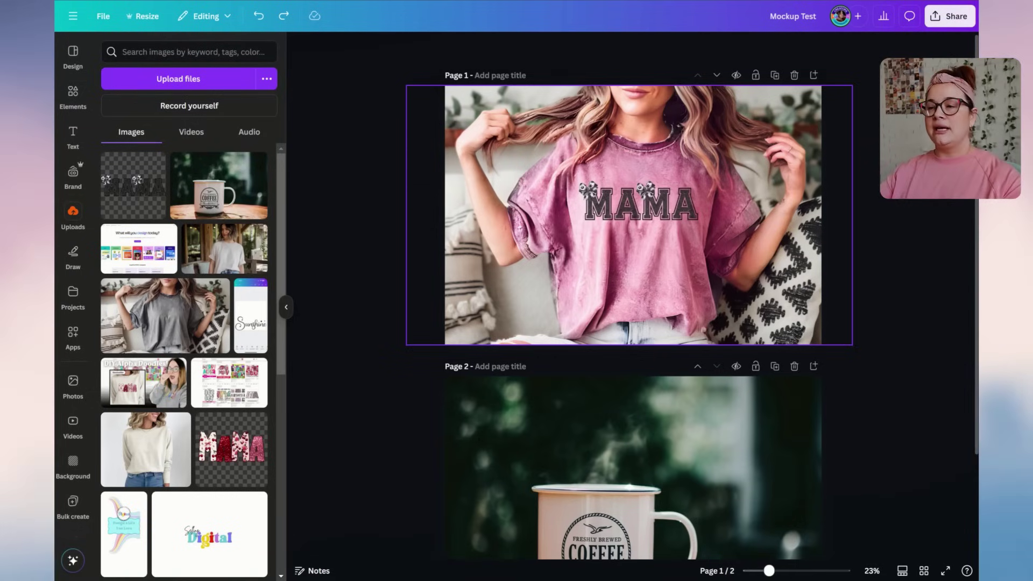
Start a Magic Edit on the page 1 T-shirt photo with the description "change the T-shirt ONLY to Navy Blue".
click(541, 305)
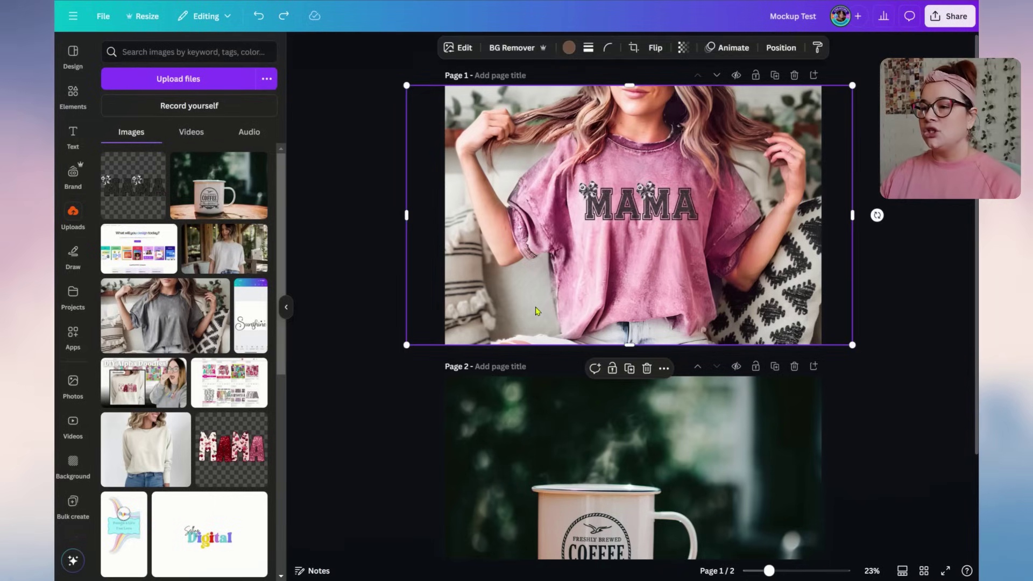
click(448, 48)
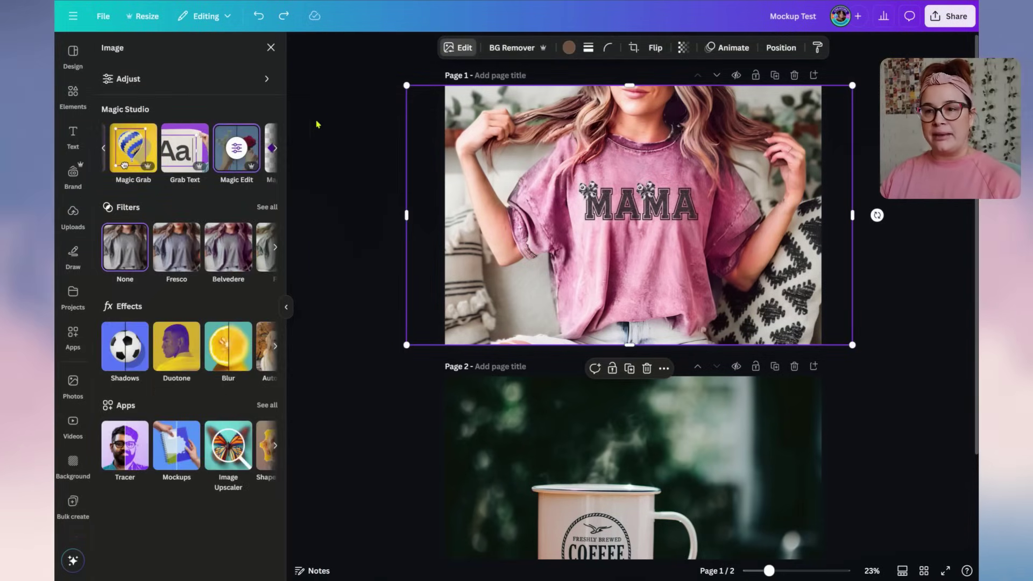
click(235, 149)
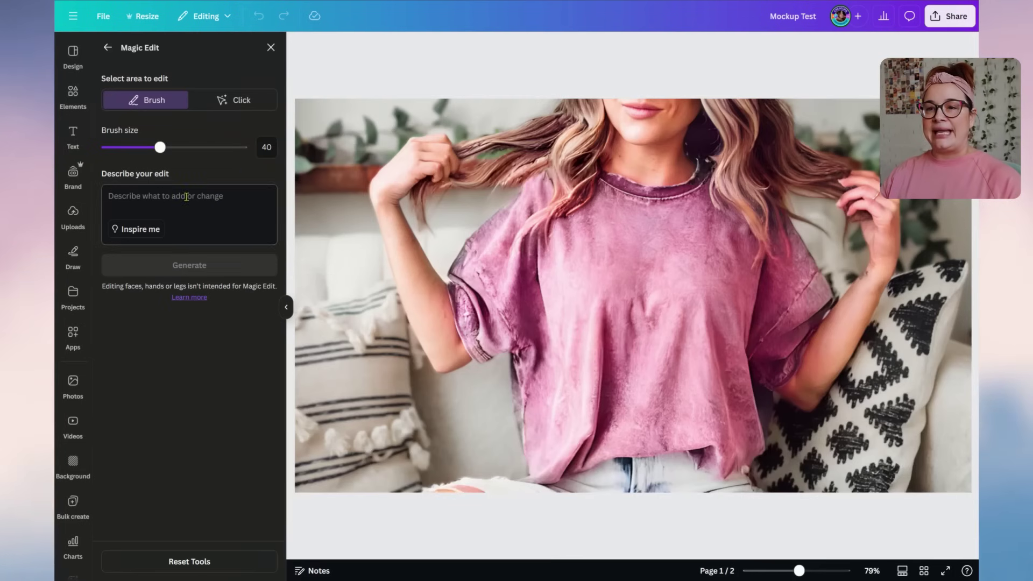
text(c)
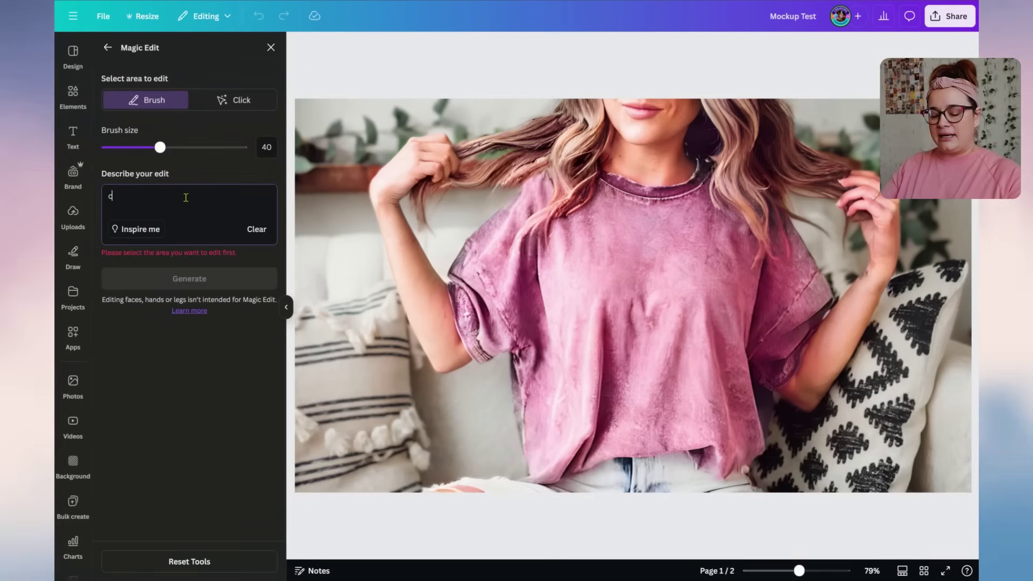
text(hange the T)
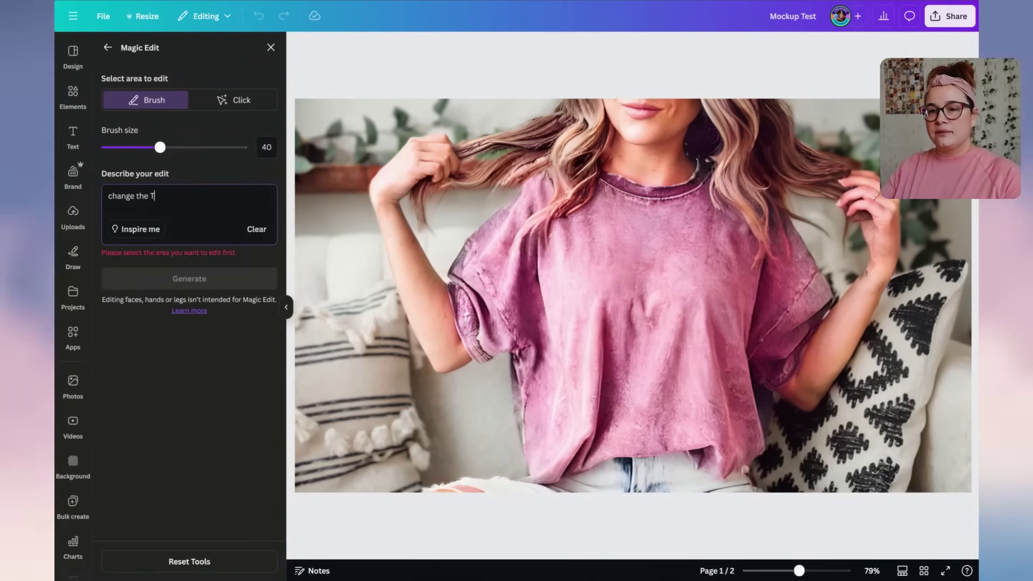
text(-shirt ONLY to)
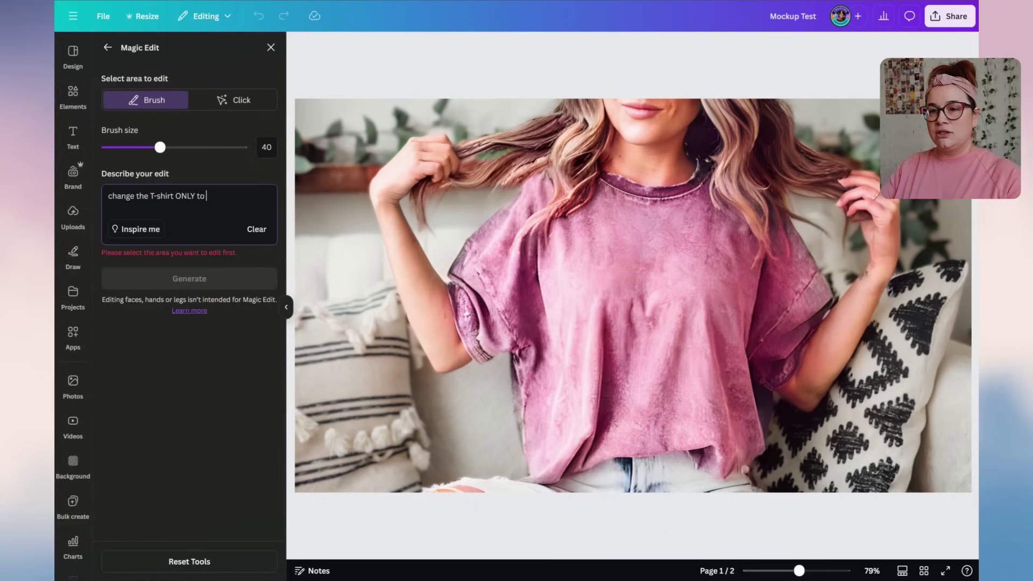
text( Bl)
key(BackSpace)
key(BackSpace)
text(Na)
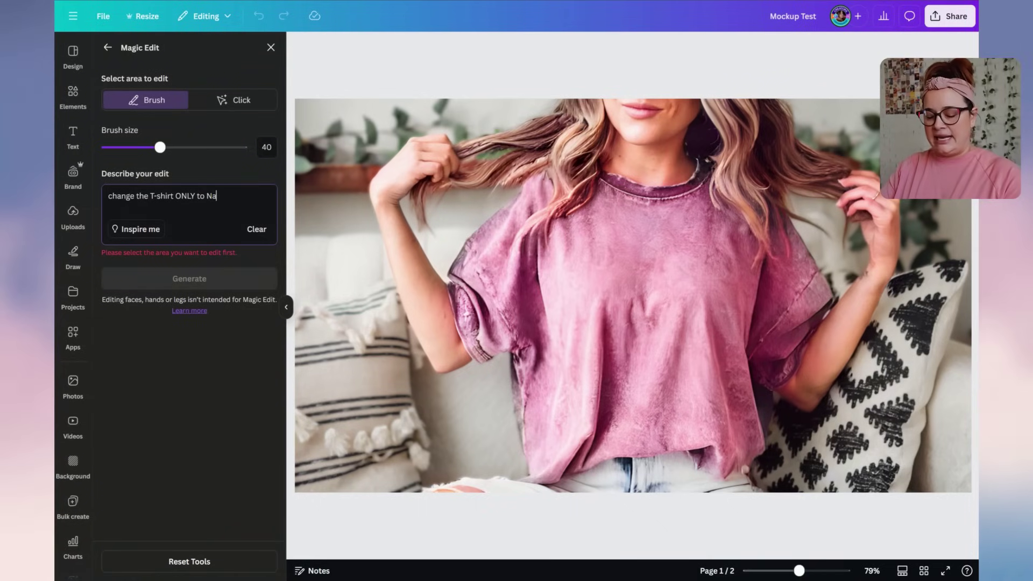
text(vy Blue)
Select the woman wearing the T-shirt as the area to edit and generate the Magic Edit.
click(233, 99)
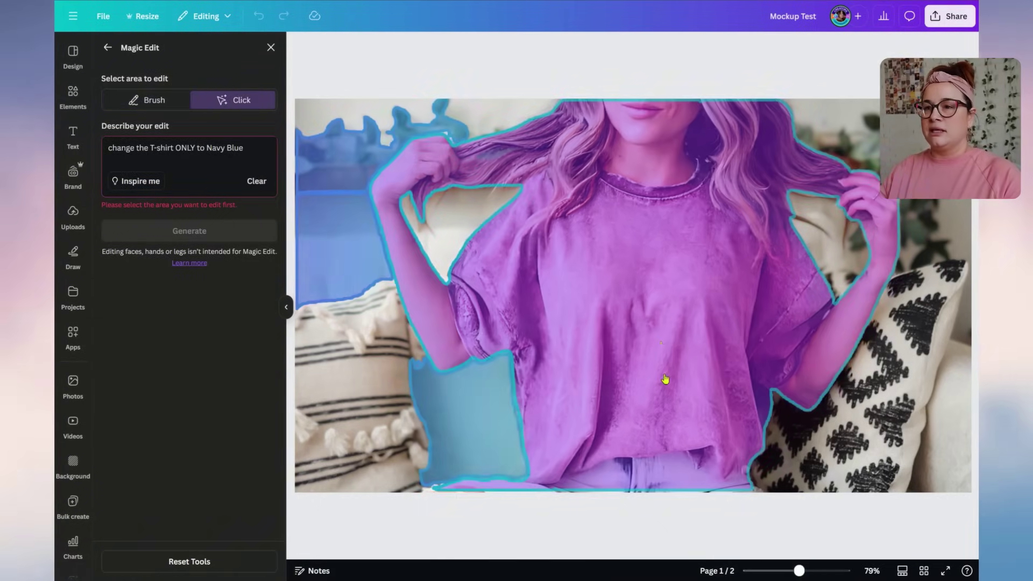
click(665, 379)
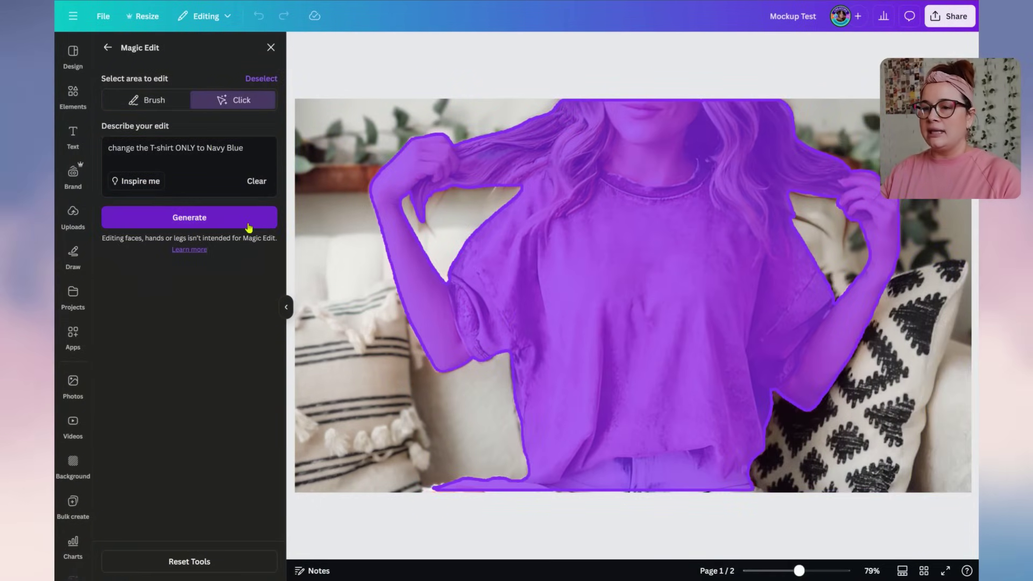
click(249, 226)
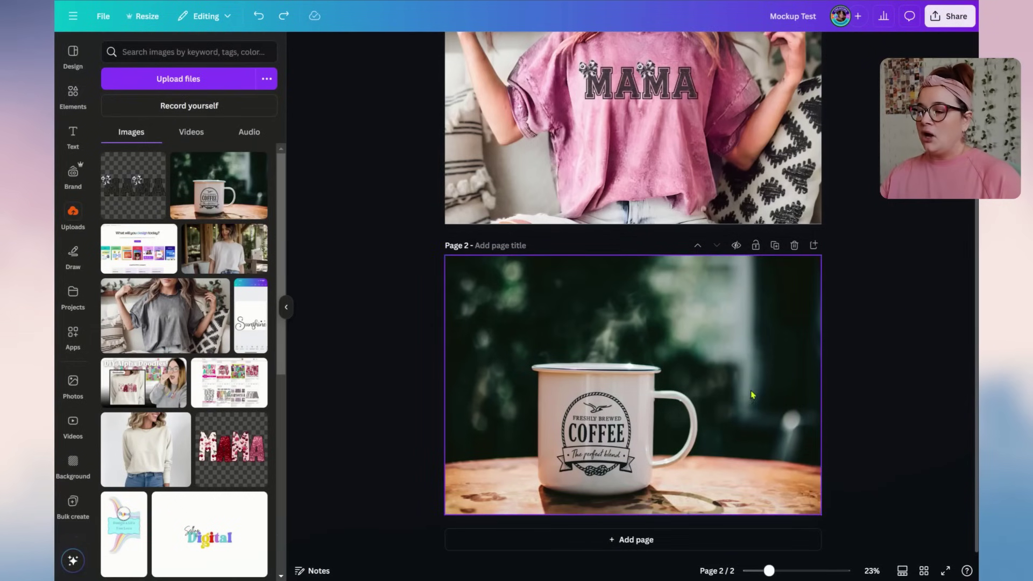
Crop the page 2 mug photo closer so the mug fills more of the page.
click(752, 371)
drag(768, 571, 781, 570)
scroll(802, 463, down, 3)
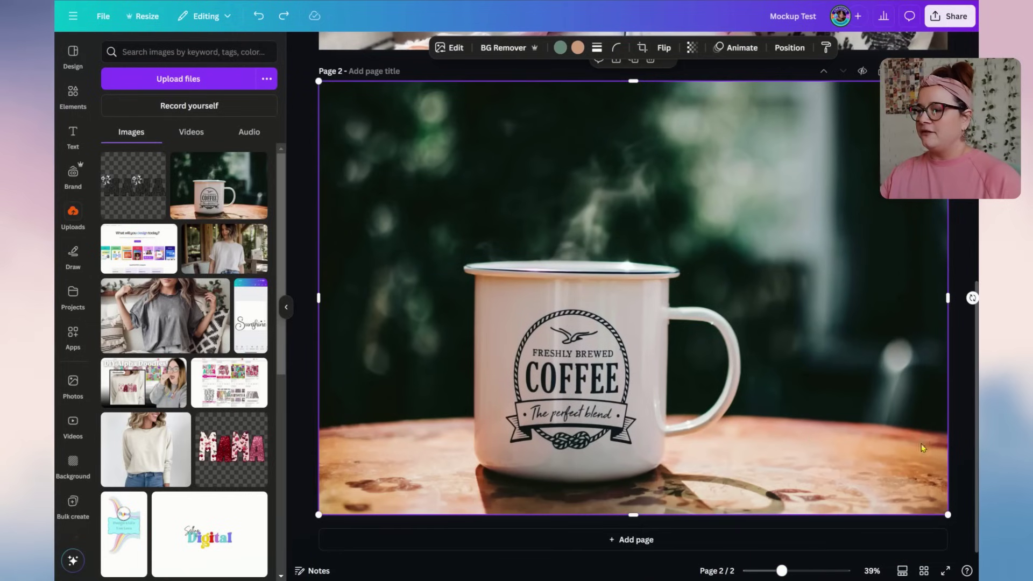
click(973, 435)
click(589, 368)
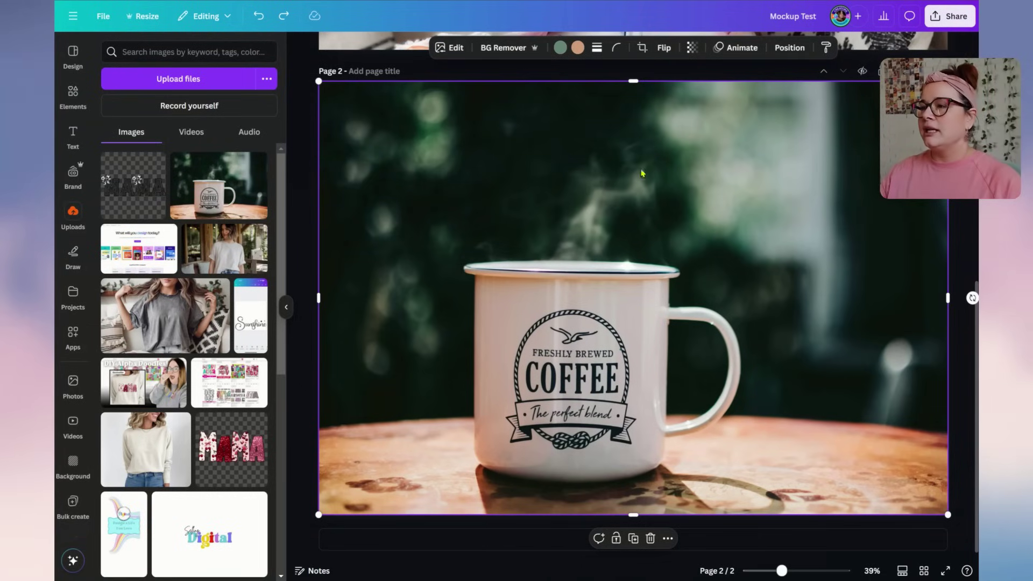
click(642, 48)
mouse_move(948, 81)
mouse_down()
mouse_move(830, 150)
mouse_move(791, 206)
mouse_move(937, 112)
mouse_move(956, 81)
mouse_up()
key(Return)
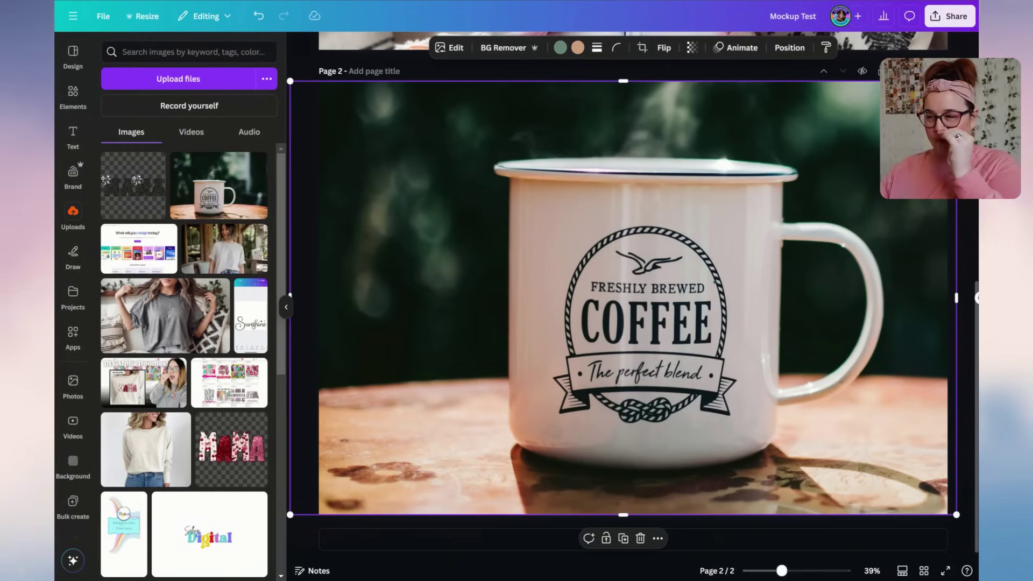
click(963, 325)
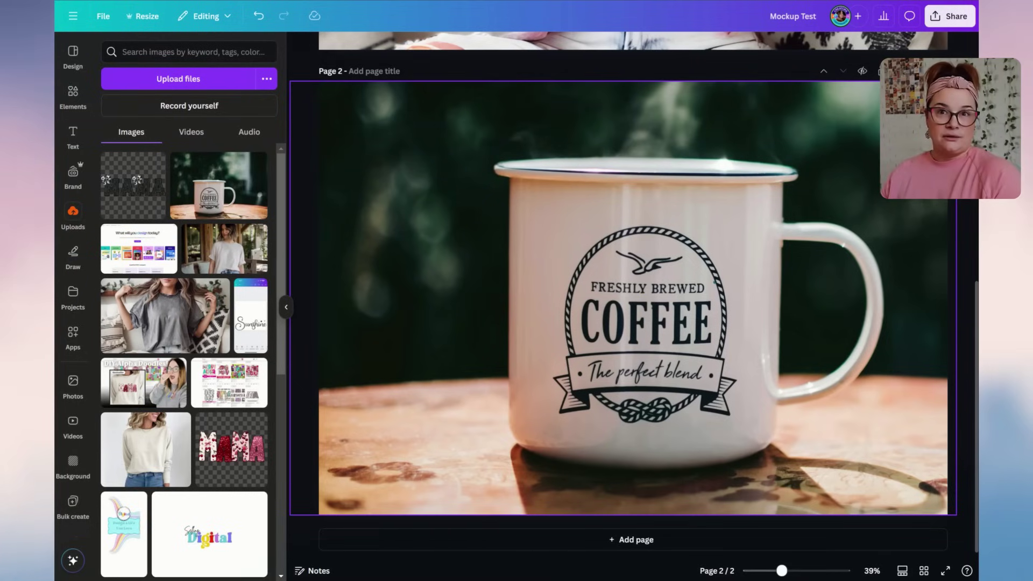
Remove the printed coffee logo from the mug with Magic Eraser, brushing over the whole logo at brush size 39.
click(632, 308)
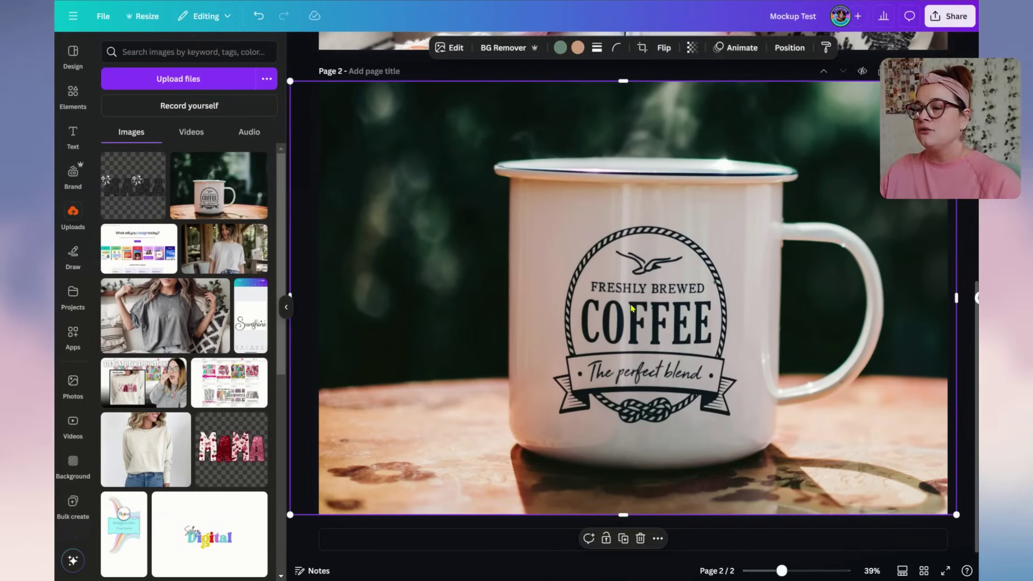
click(450, 47)
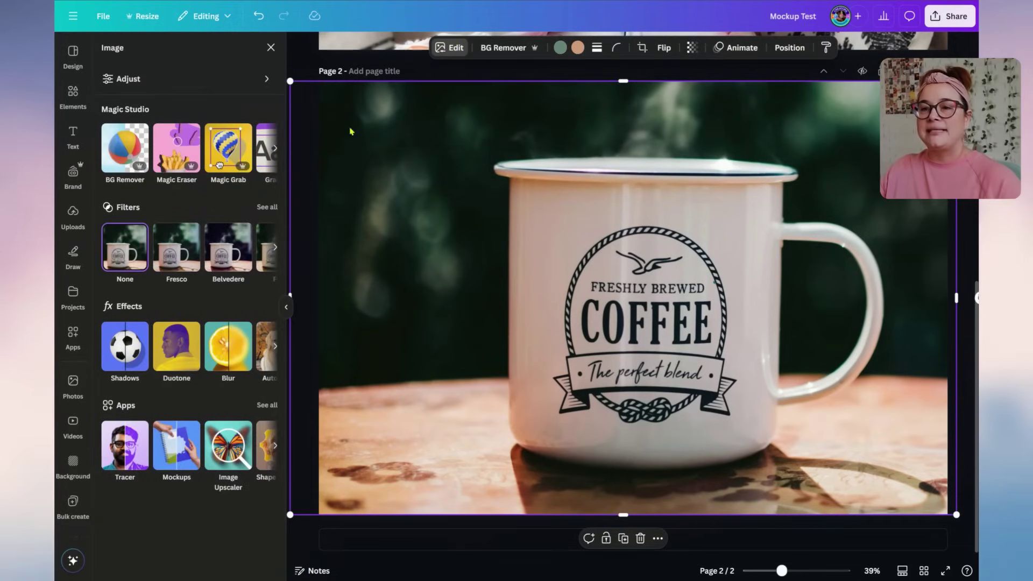
click(186, 143)
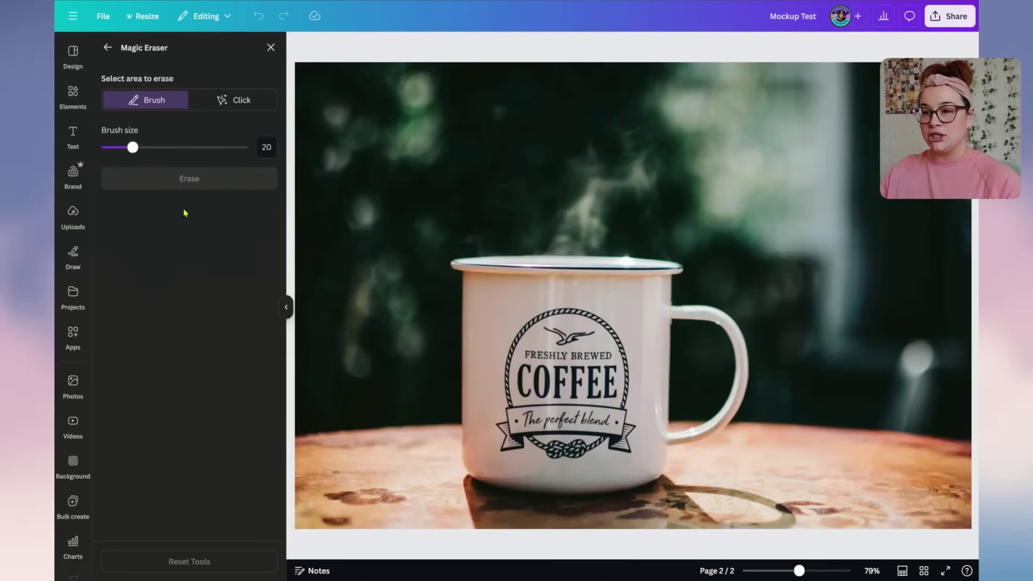
drag(132, 147, 158, 147)
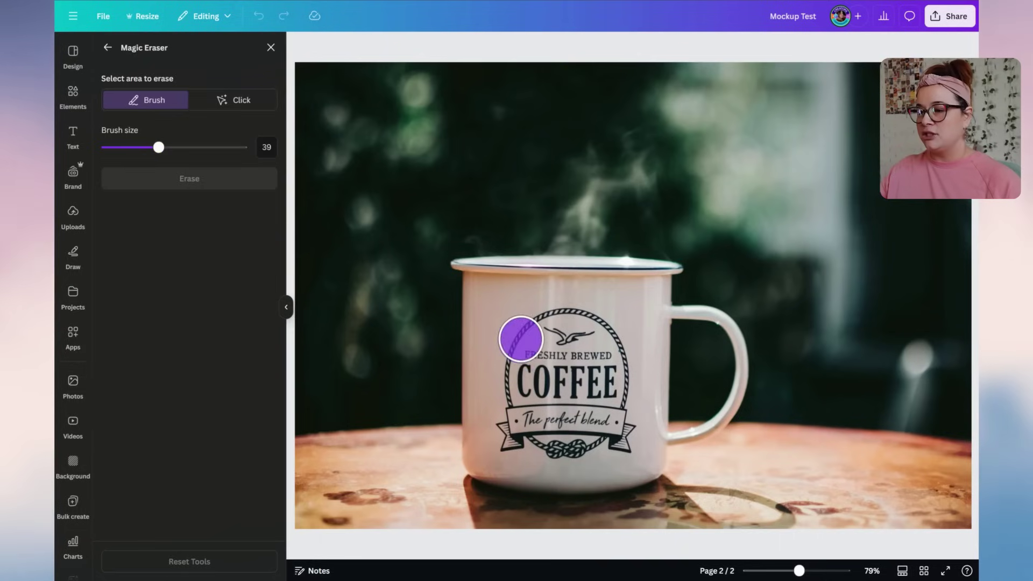
mouse_move(521, 339)
mouse_down()
mouse_move(531, 320)
mouse_move(606, 350)
mouse_move(614, 407)
mouse_move(516, 436)
mouse_move(510, 422)
mouse_up()
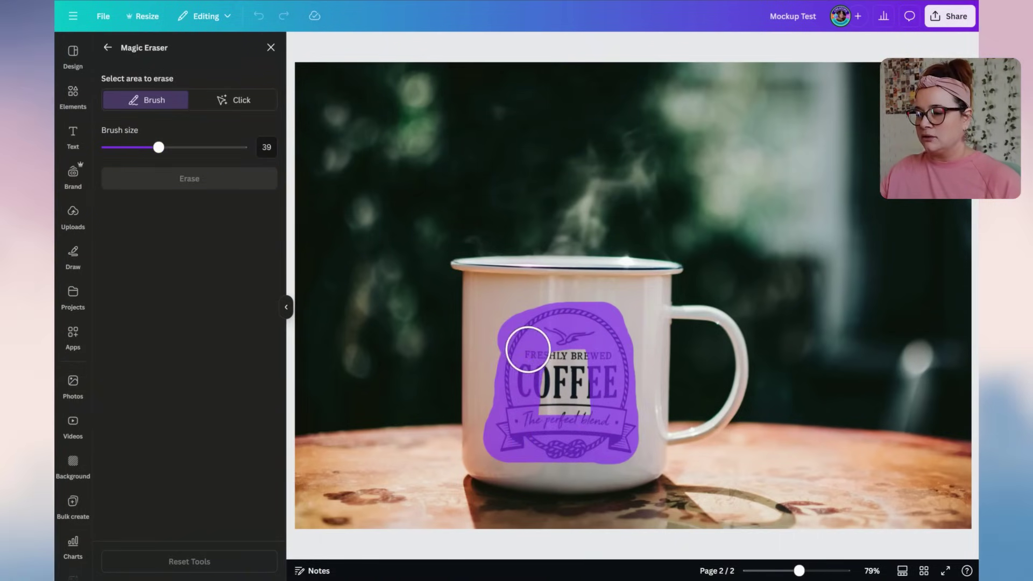
drag(557, 396, 584, 401)
click(192, 178)
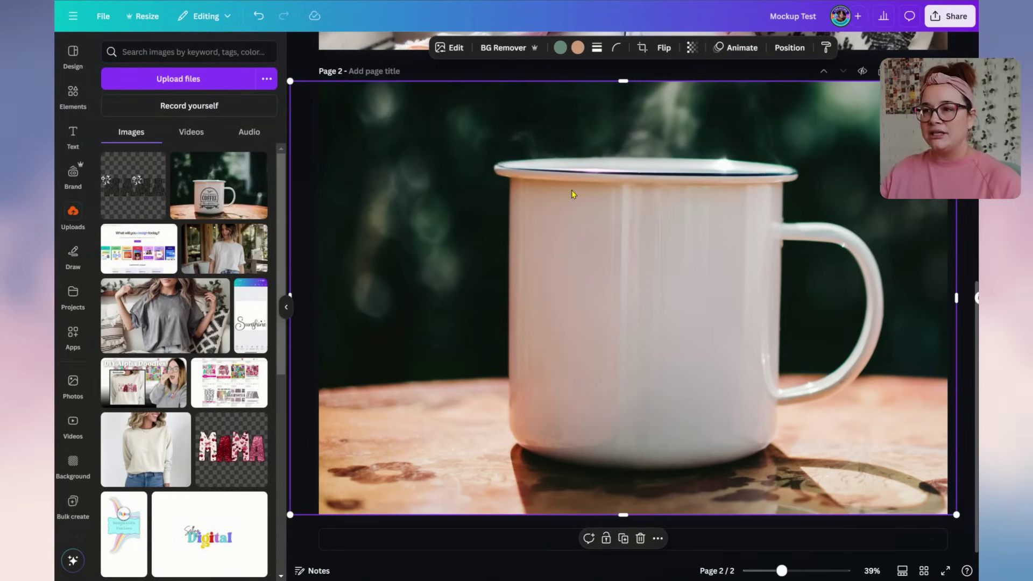
Adjust the whole mug photo to a temperature of -30 and a brightness of 0.
click(453, 49)
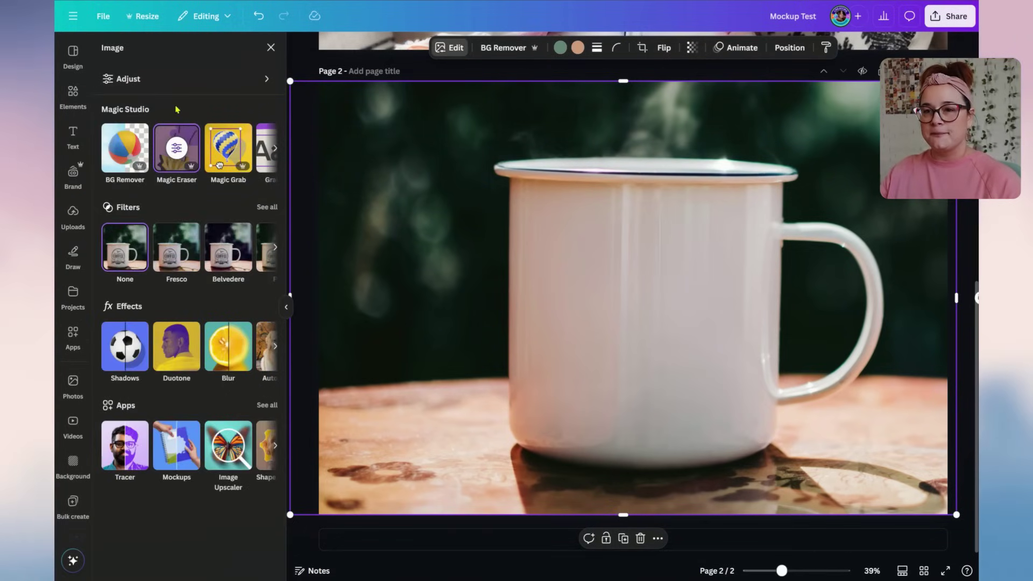
click(245, 79)
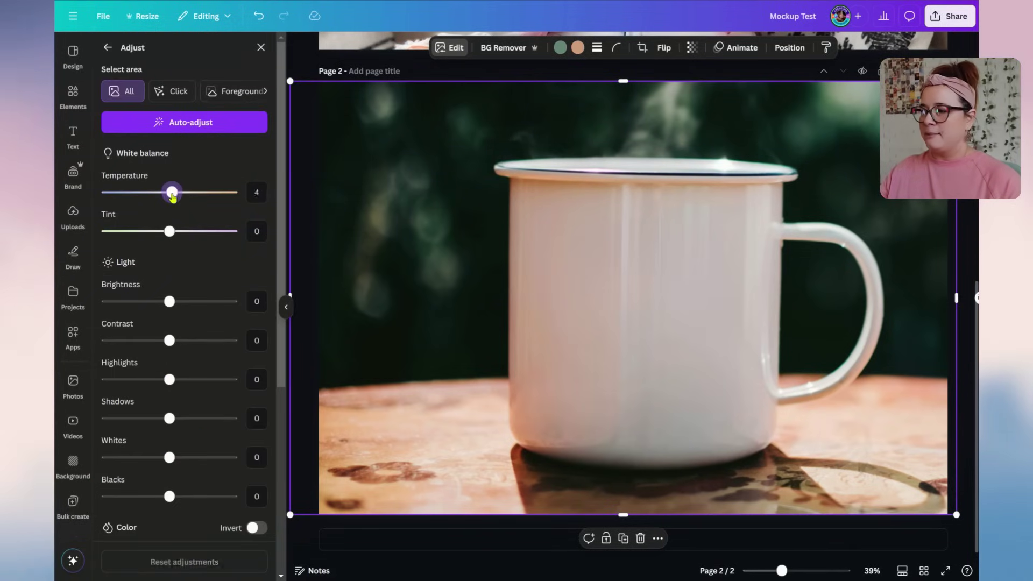
drag(173, 203, 159, 203)
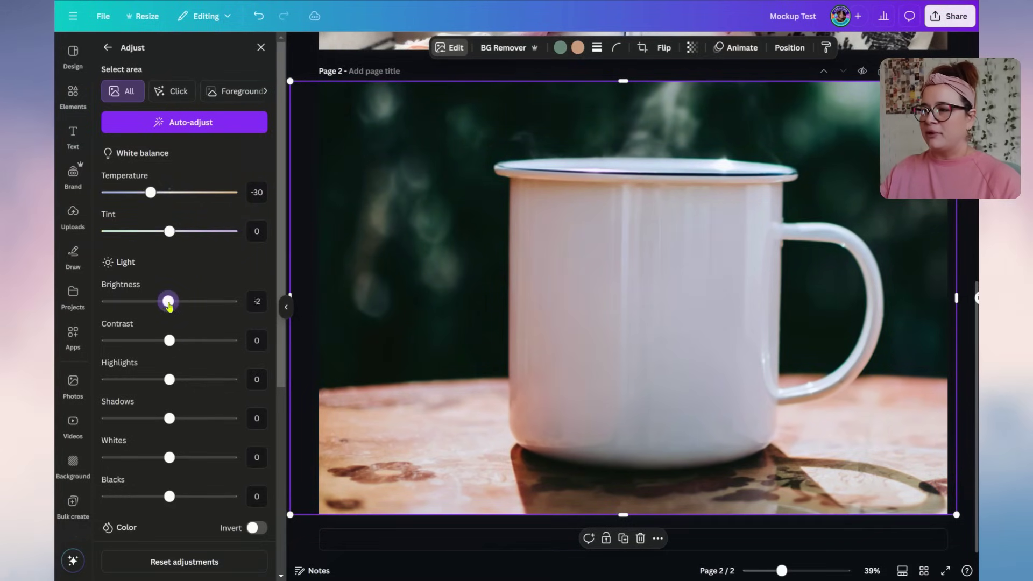
mouse_move(166, 306)
mouse_down()
mouse_move(212, 318)
mouse_move(168, 323)
mouse_up()
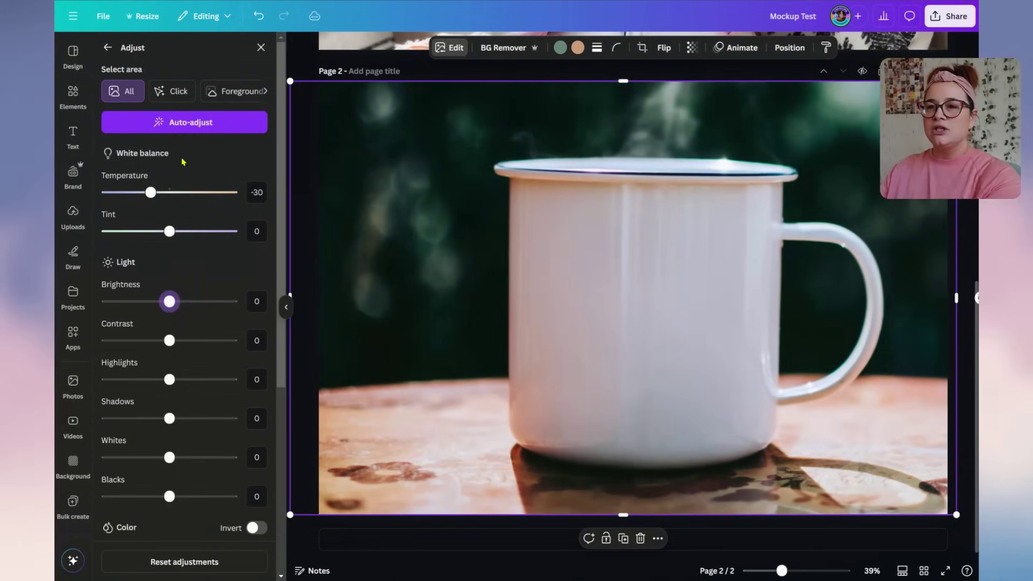
Select the mug and table area of the photo for adjustment and increase only that area's brightness.
click(171, 90)
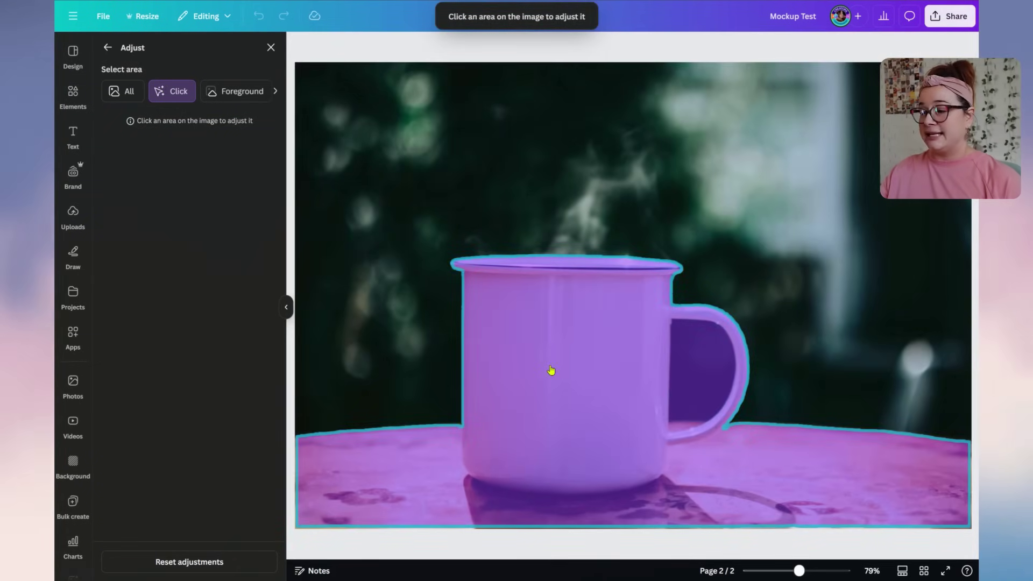
click(551, 371)
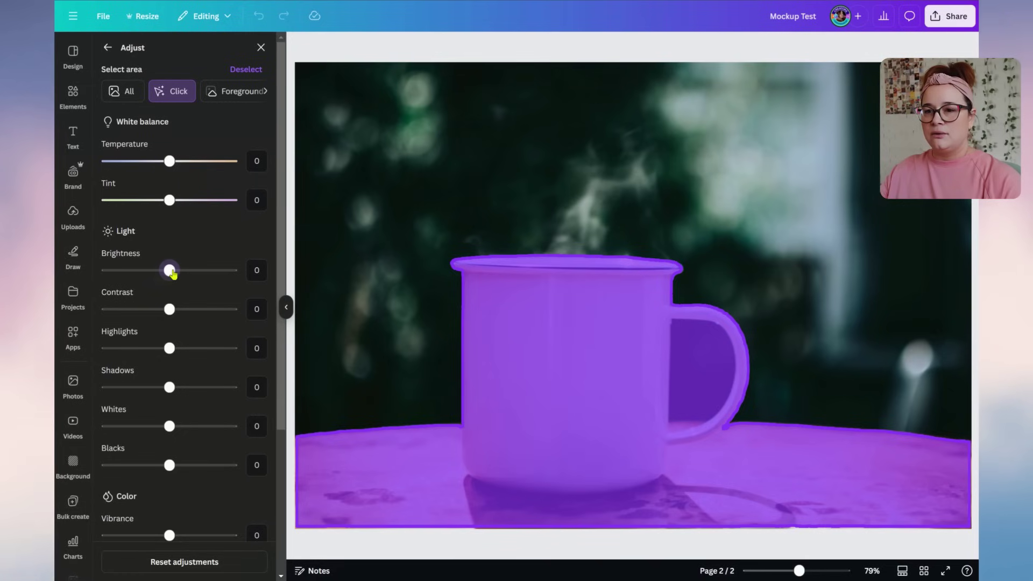
drag(173, 274, 224, 301)
drag(223, 301, 199, 302)
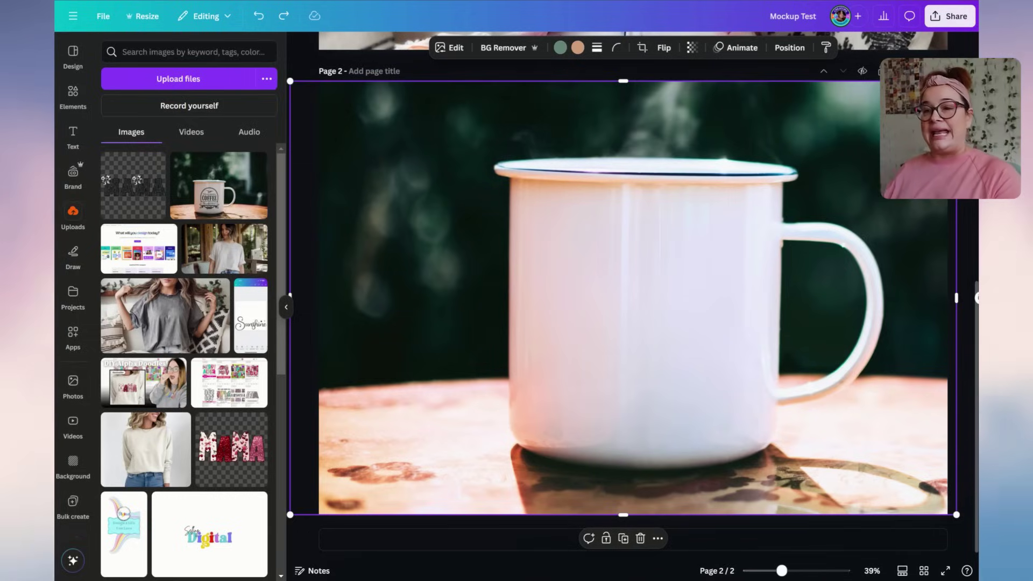
Add the recently used "I'll take a Coffee with my Sunshine" graphic, enlarge it and centre it on the mug.
click(73, 92)
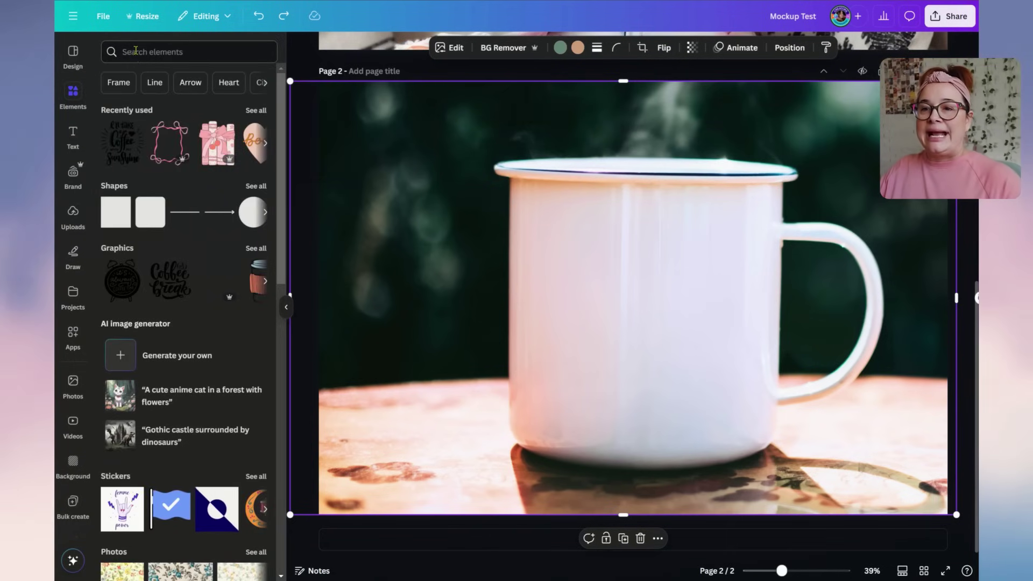
click(127, 145)
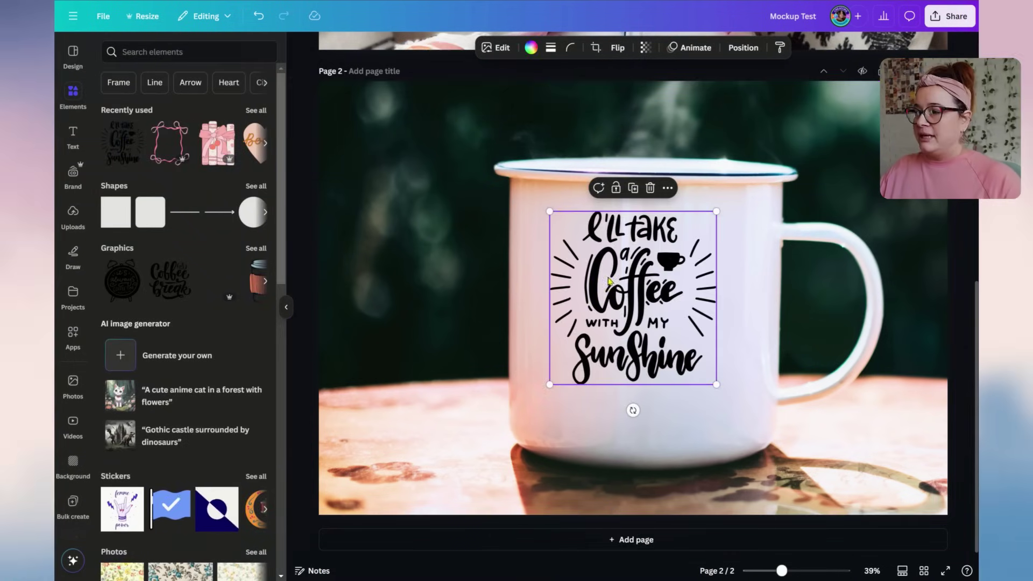
mouse_move(639, 303)
mouse_down()
mouse_move(664, 306)
mouse_move(652, 303)
mouse_up()
drag(730, 385, 776, 432)
drag(689, 398, 671, 384)
Delete the coffee quote graphic from the mug on page 2.
scroll(671, 384, down, 3)
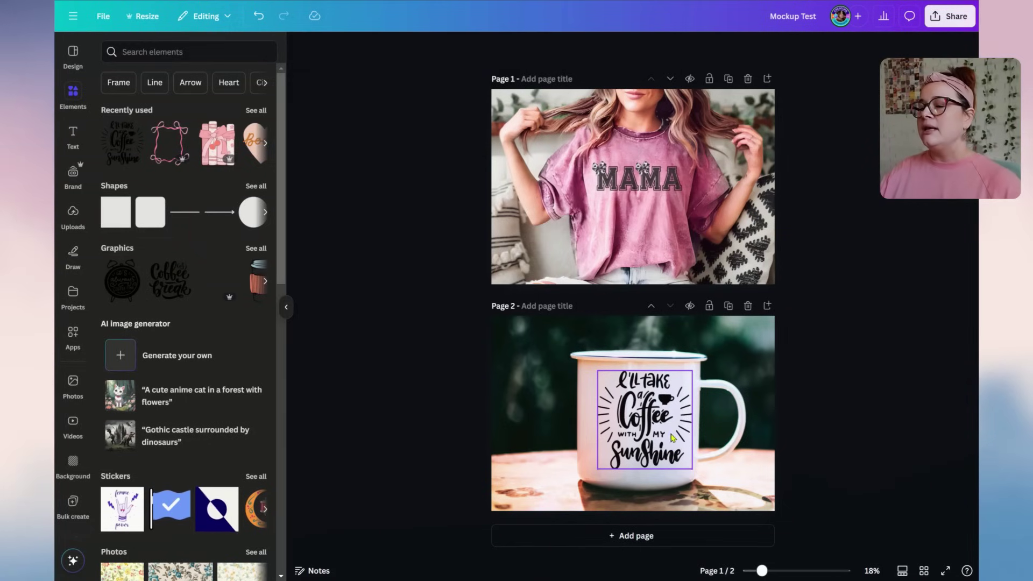
drag(761, 570, 786, 570)
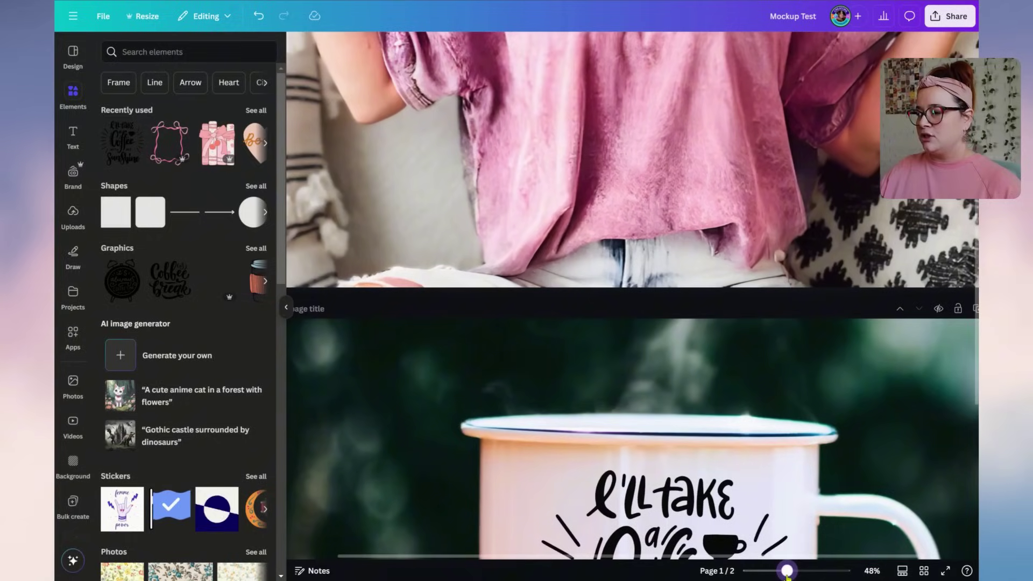
scroll(706, 263, down, 5)
click(706, 264)
key(Delete)
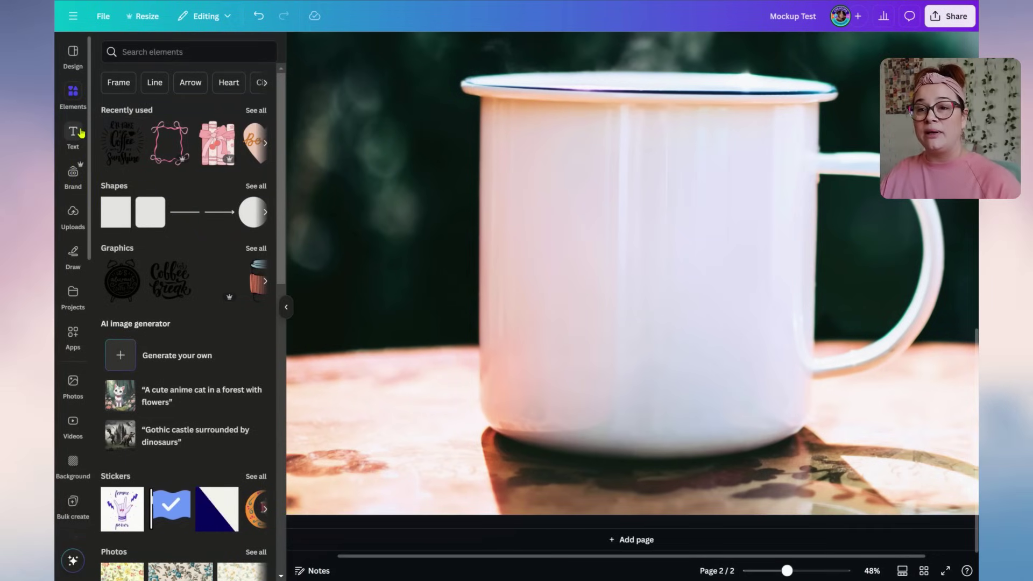
Search the elements for "frame" and add the square frame over the blank mug.
click(134, 52)
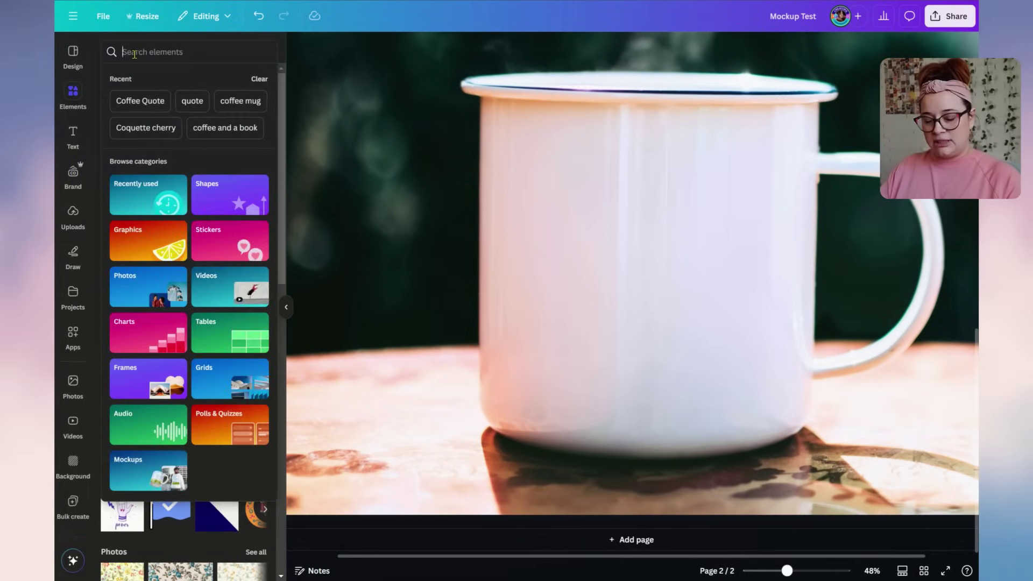
text(frame)
key(Return)
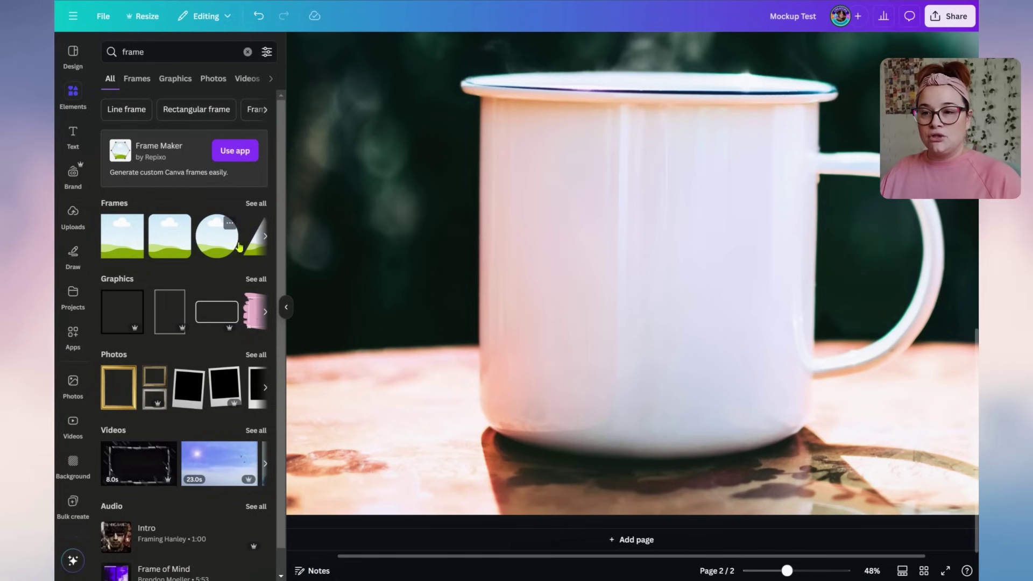
click(131, 247)
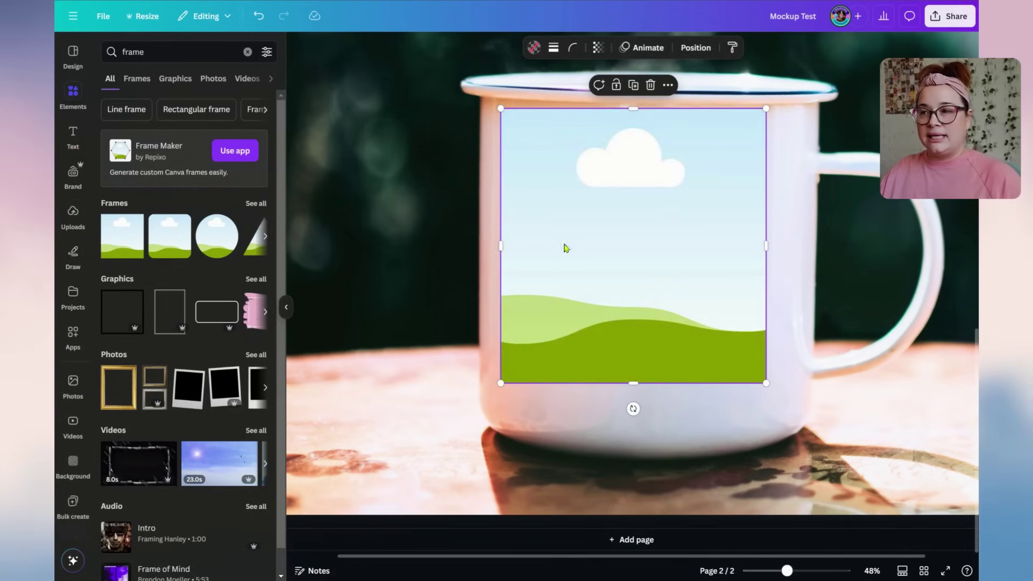
Shrink the square frame slightly and reposition it on the front of the mug.
drag(600, 239, 624, 253)
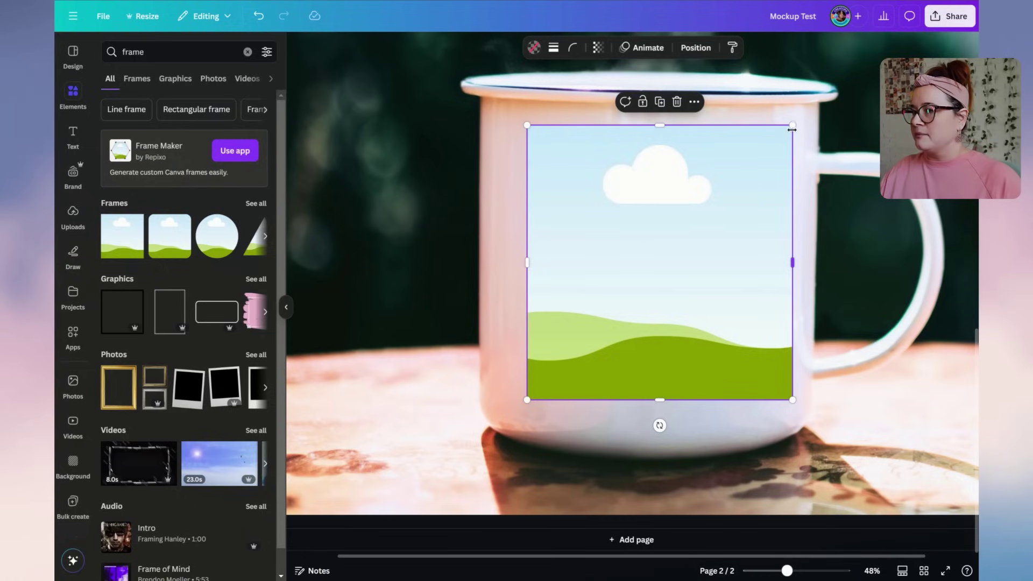
drag(792, 127, 773, 145)
drag(717, 232, 731, 220)
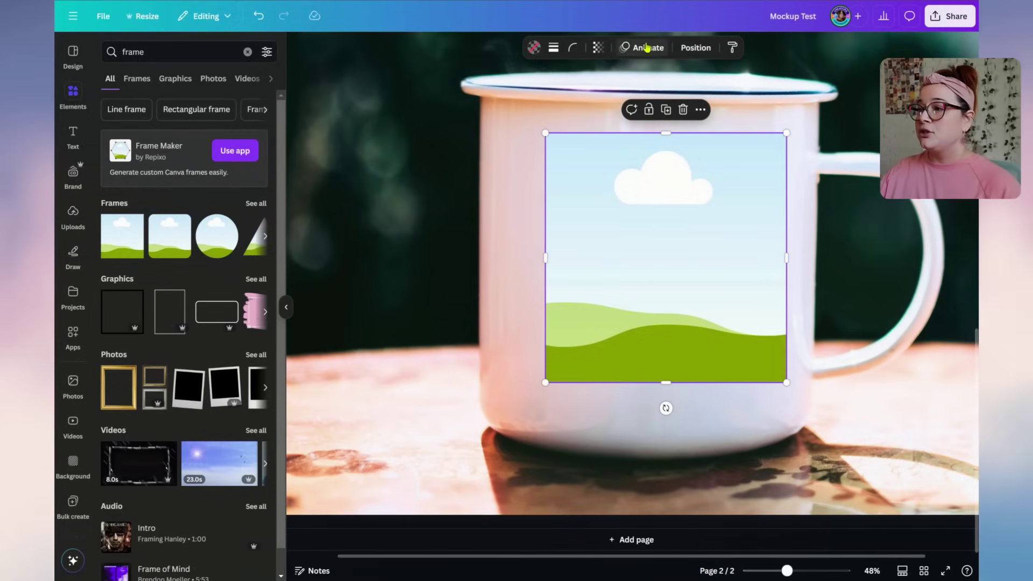
Set the frame's transparency to 95 and centre the frame on the mug.
click(600, 48)
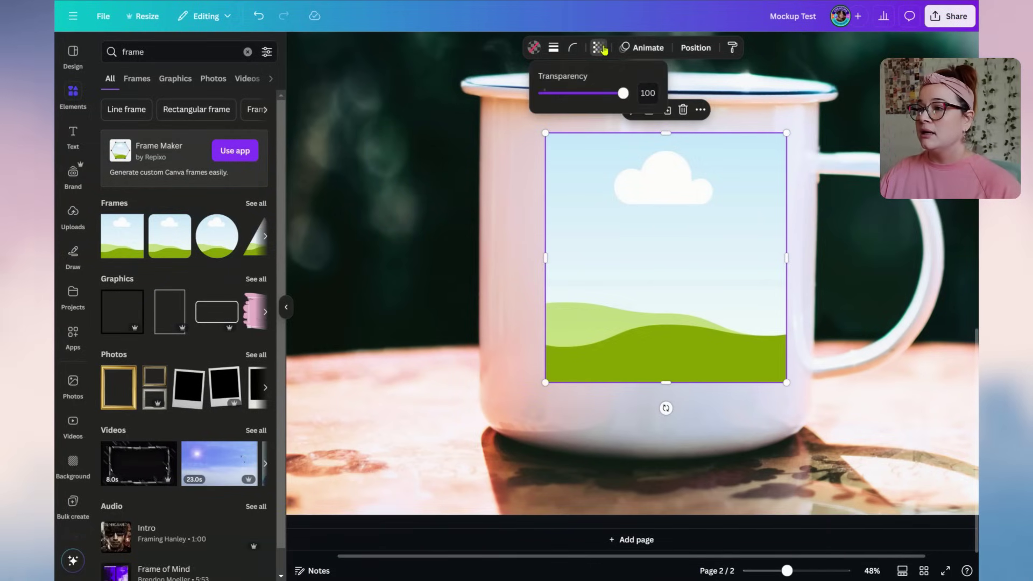
click(643, 101)
text(95)
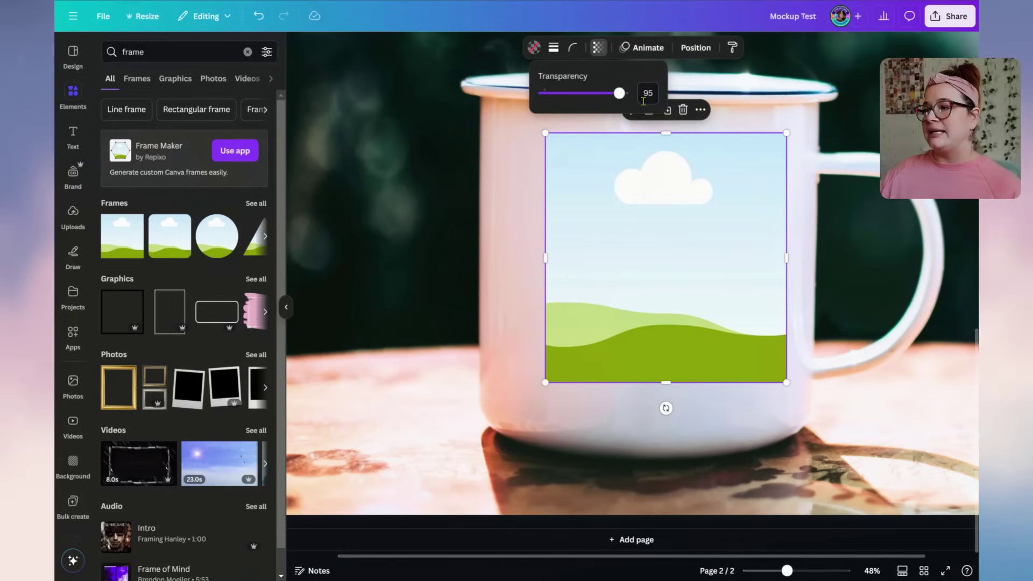
click(473, 204)
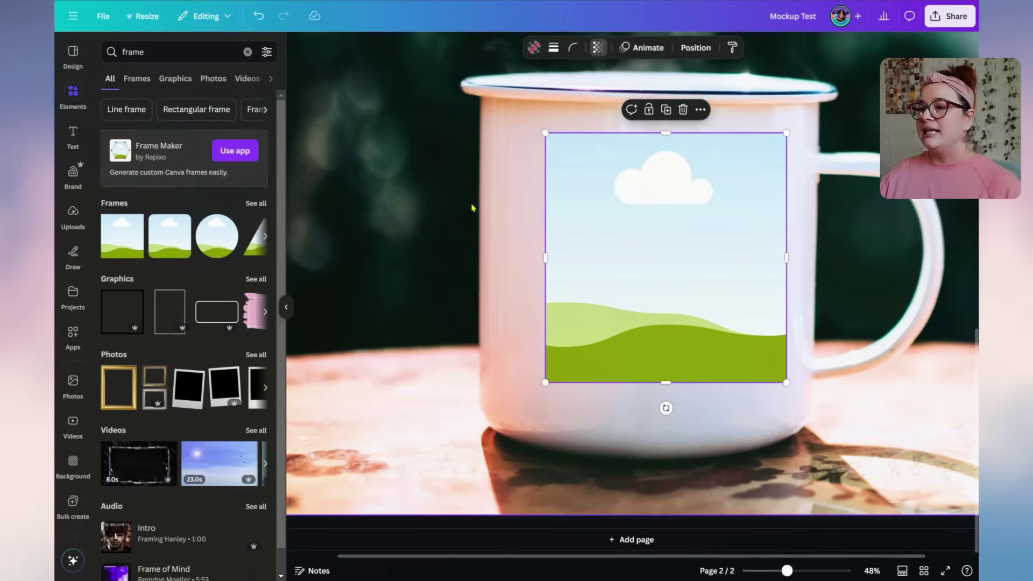
click(473, 200)
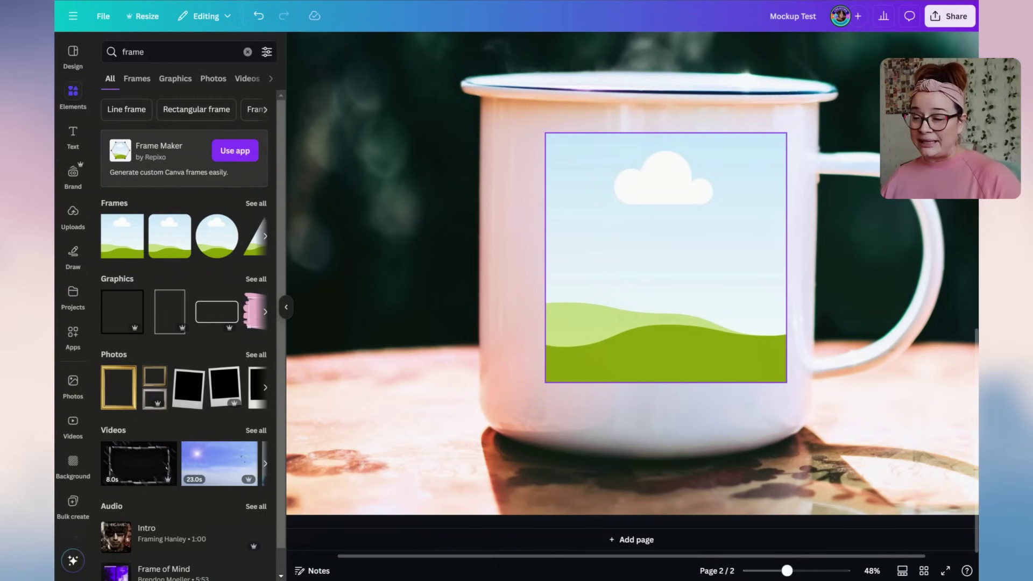
drag(665, 259, 651, 258)
Look through the design's full list of sharing and publishing options, including Brand Template.
click(949, 18)
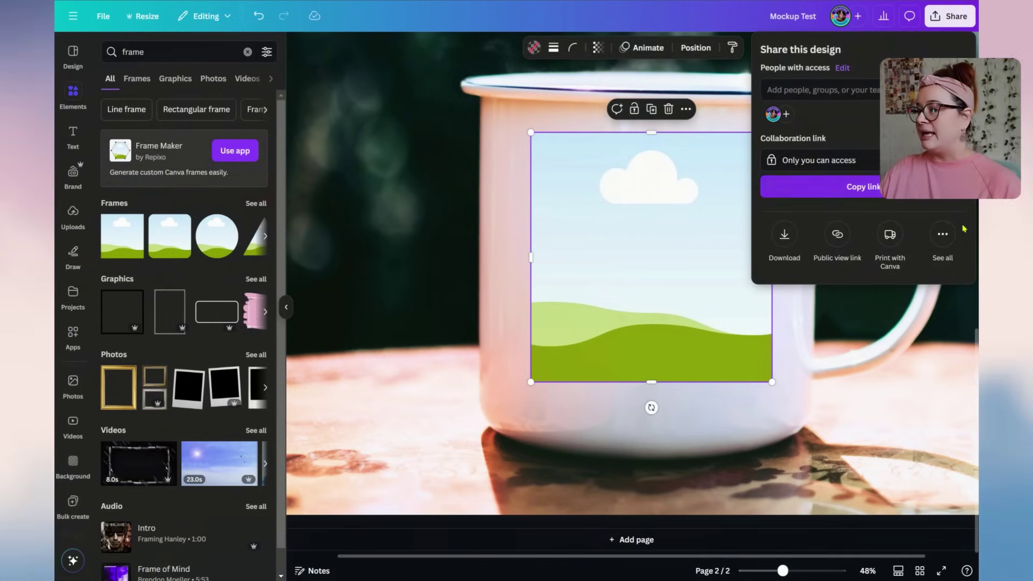
click(931, 242)
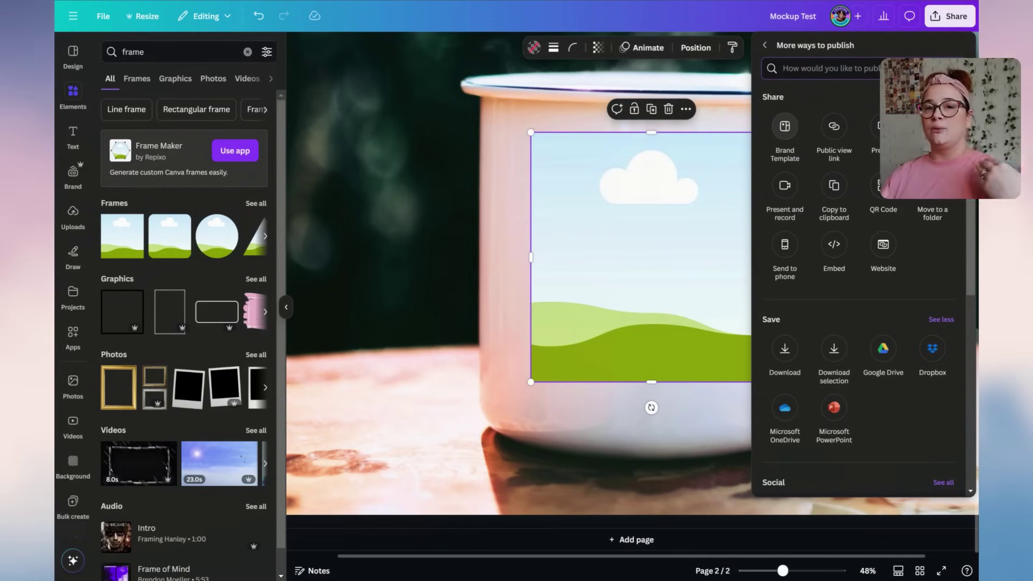
click(479, 227)
click(463, 254)
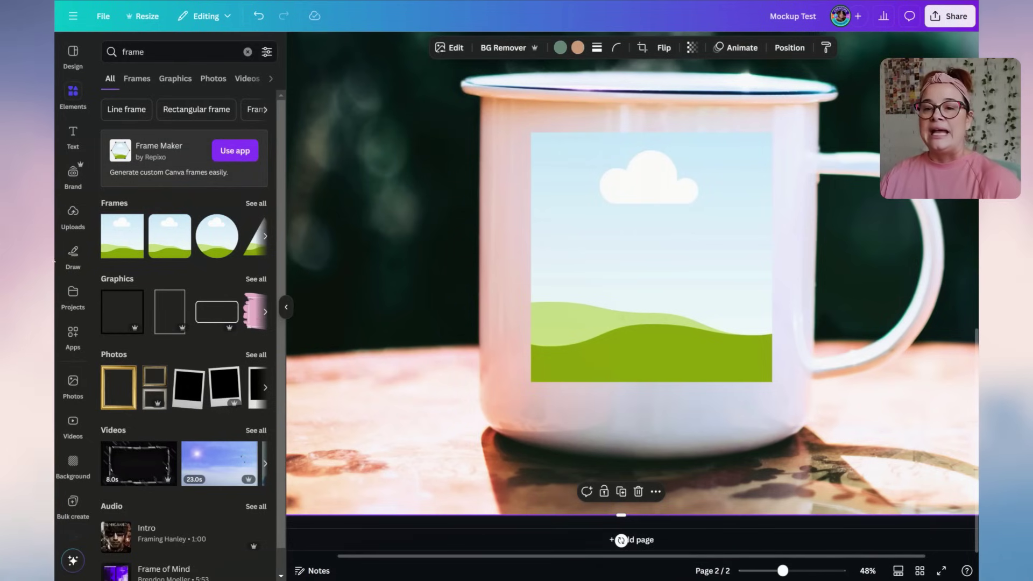
Fill the mug's frame with the uploaded black MAMA graphic, check its transparency and nudge it slightly.
click(69, 220)
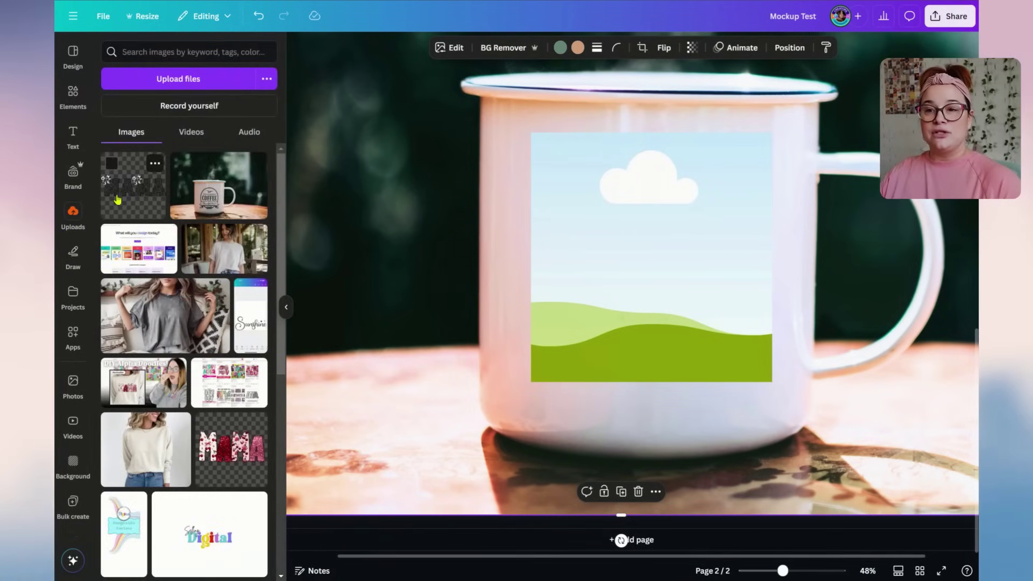
drag(122, 199, 624, 322)
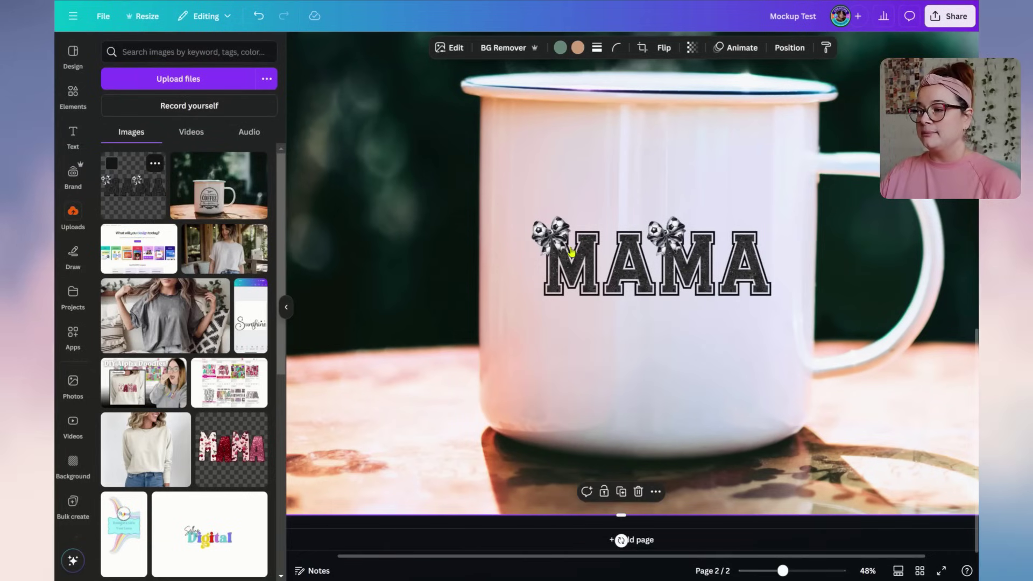
click(683, 47)
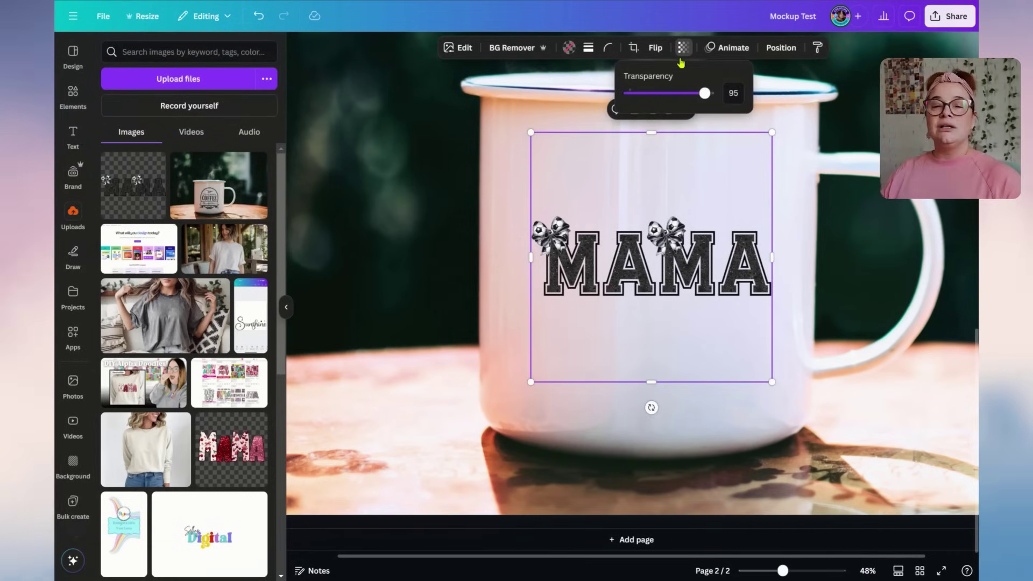
drag(704, 247, 701, 247)
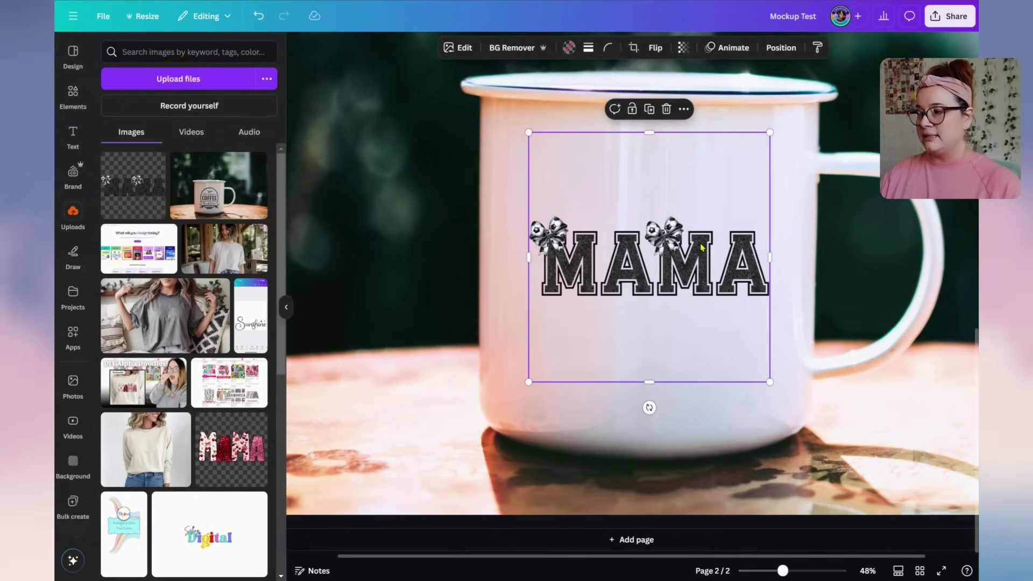
Remove the MAMA graphic from the frame on the mug, keeping the frame itself.
double_click(702, 247)
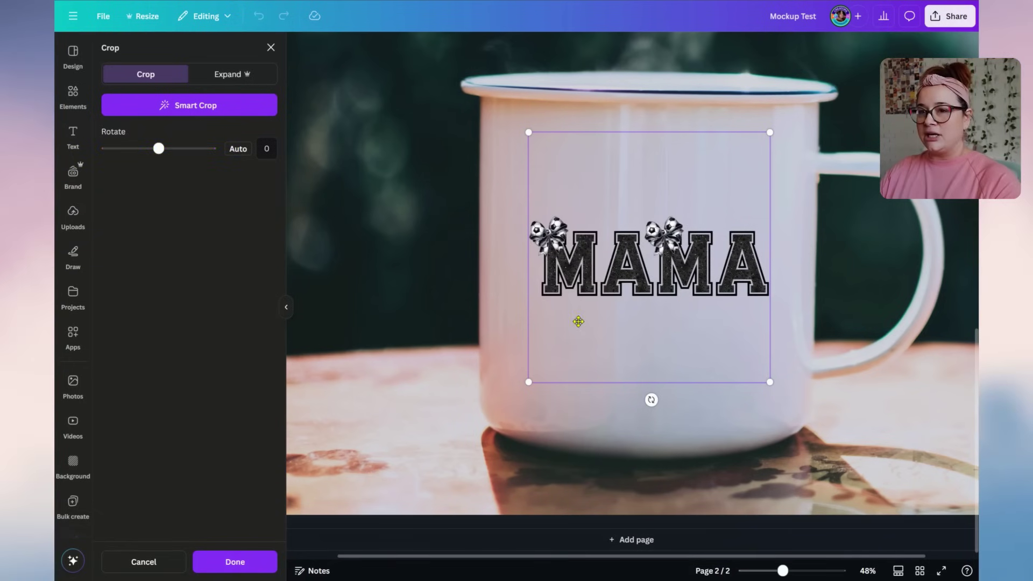
click(613, 279)
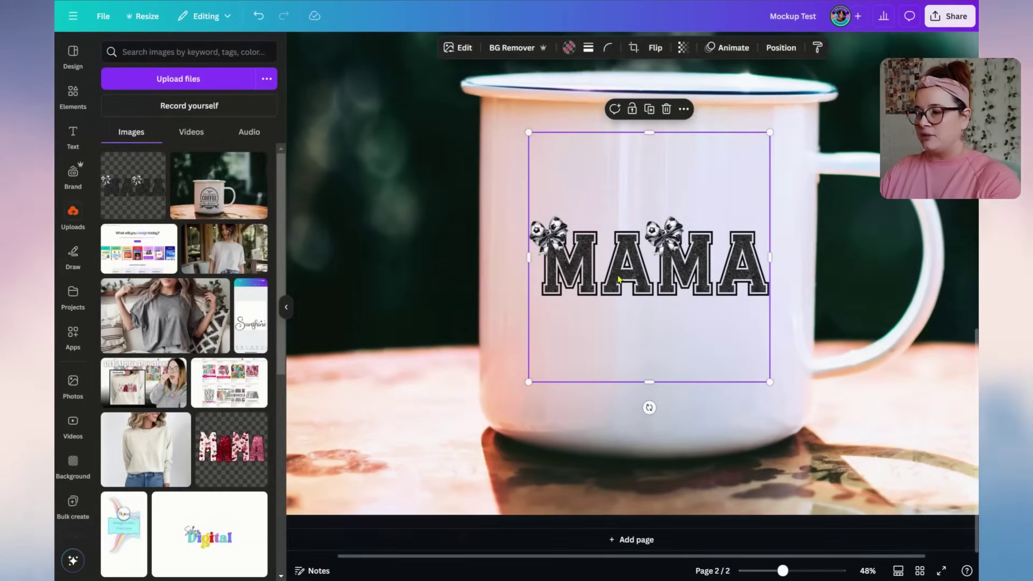
double_click(618, 279)
key(Delete)
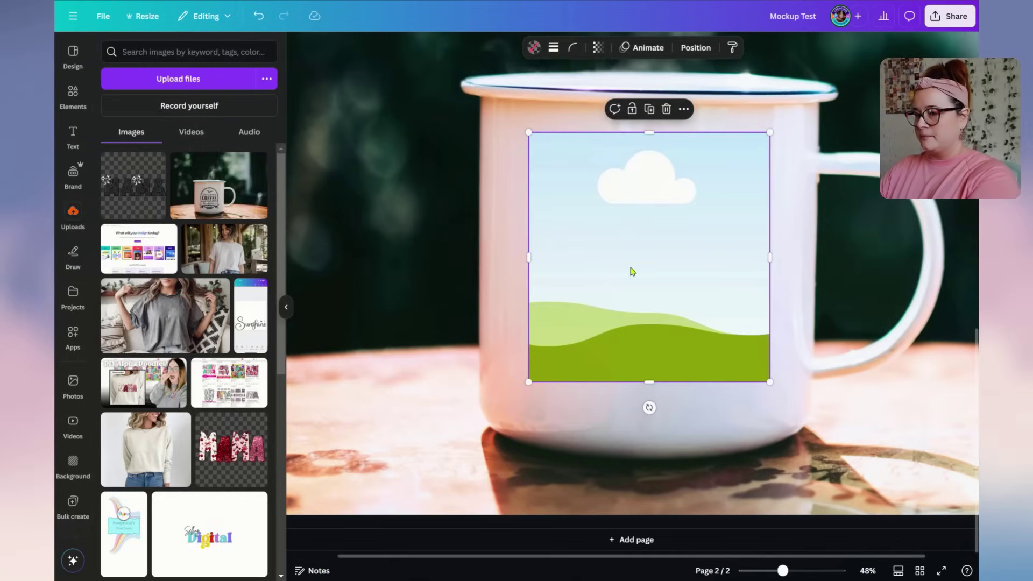
Fill the mug's frame with the uploaded cross and bunnies graphic and check its transparency setting.
scroll(187, 397, down, 7)
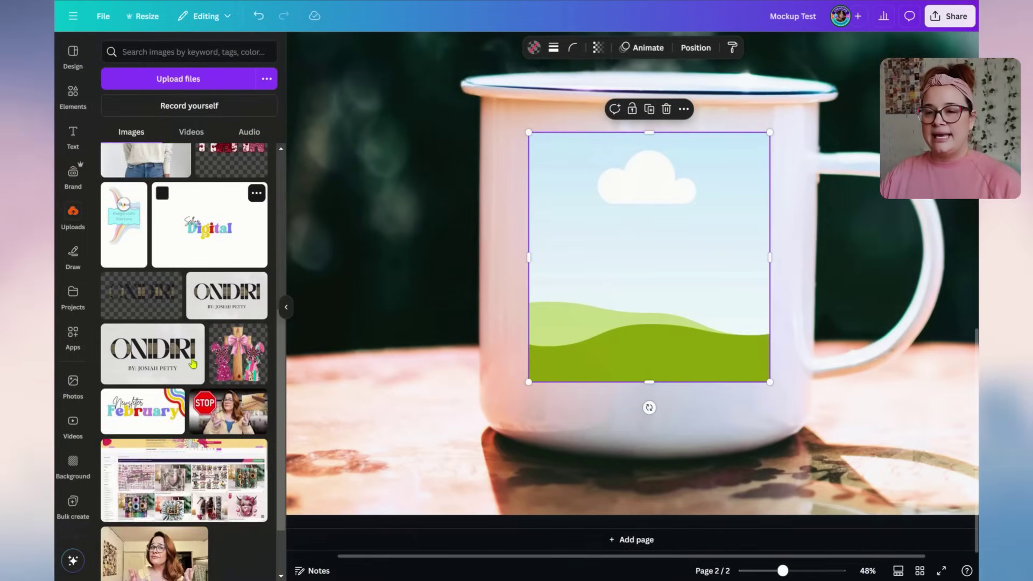
drag(211, 283, 601, 261)
click(910, 431)
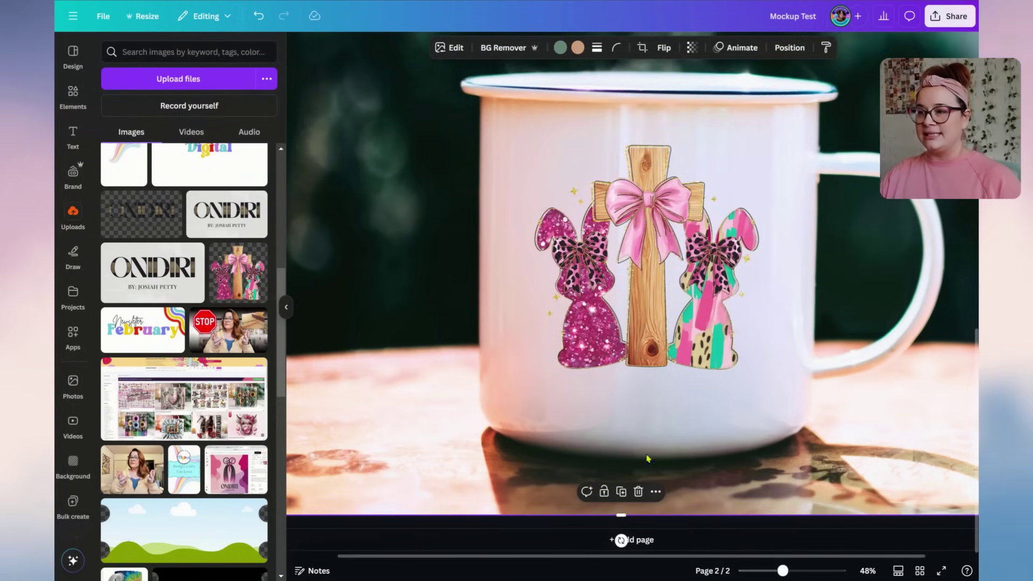
click(691, 47)
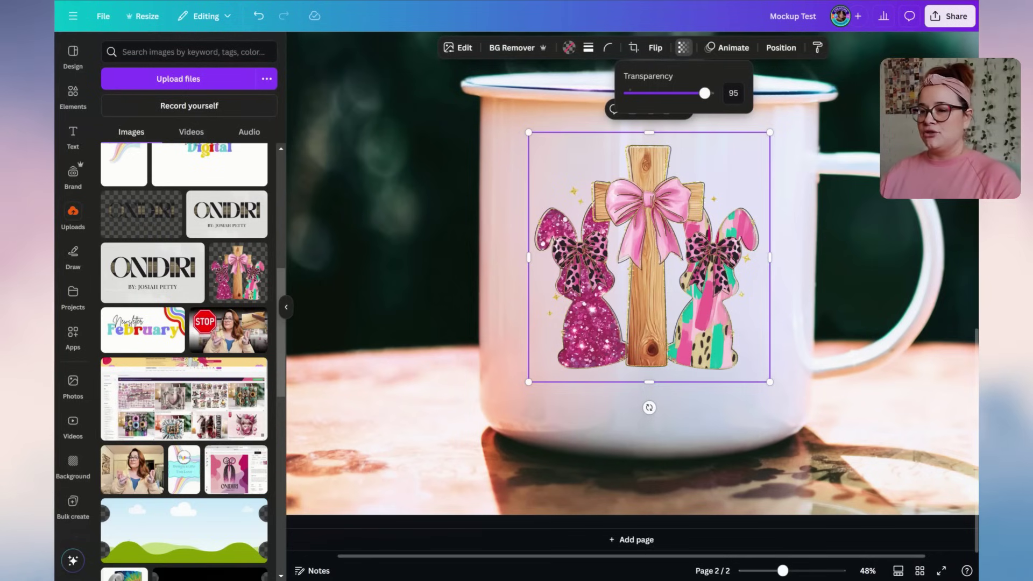
click(424, 235)
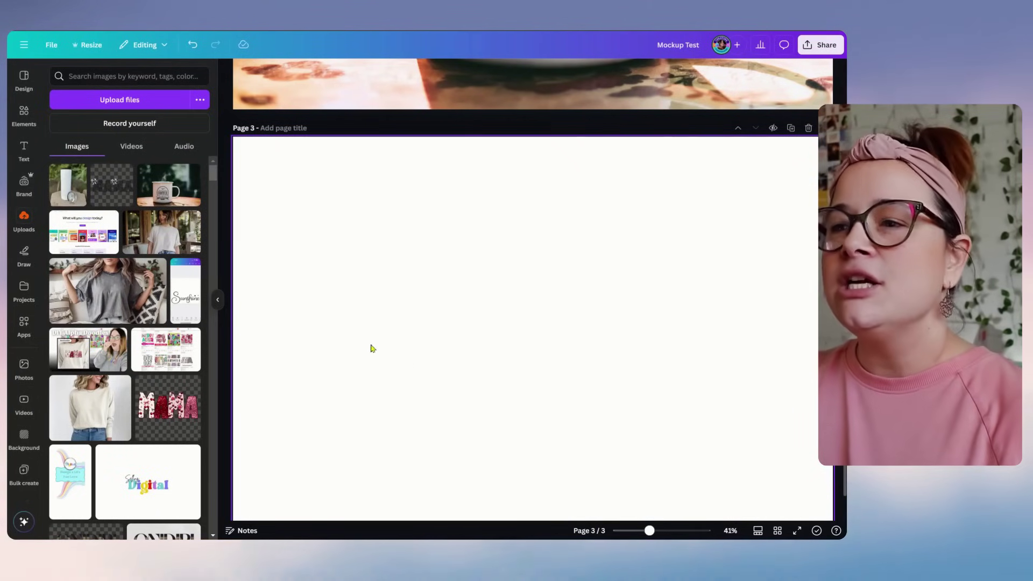
Add the uploaded white tumbler photo to page 3, enlarge it to nearly the page height and centre it.
click(60, 191)
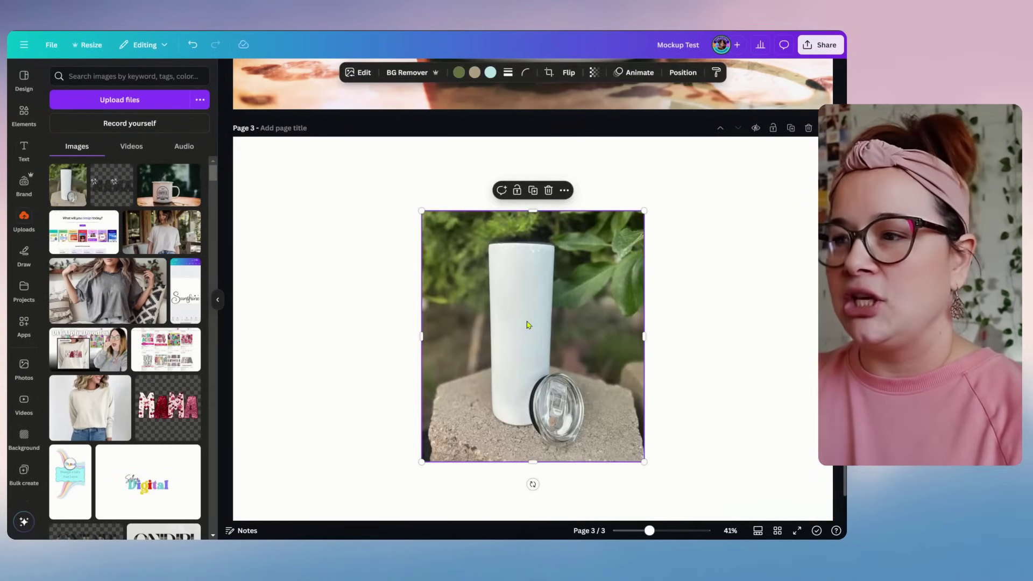
drag(528, 325, 459, 265)
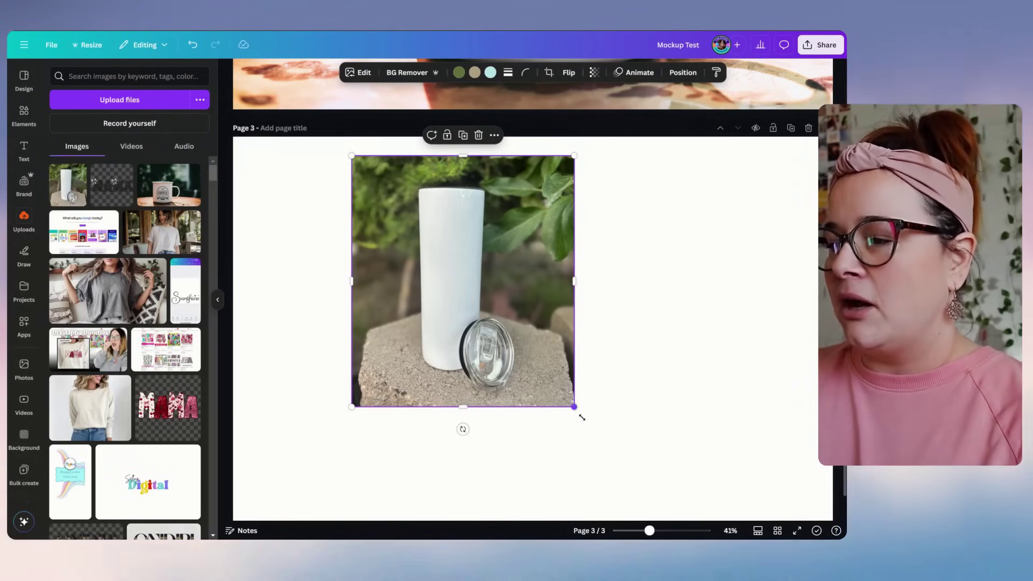
drag(574, 407, 669, 512)
drag(619, 460, 631, 457)
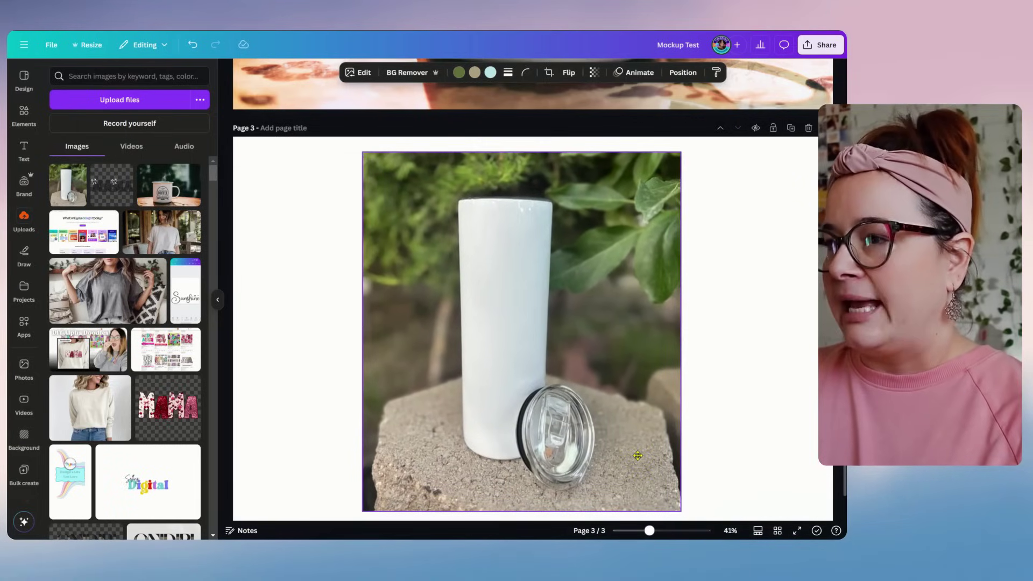
Generate a custom mockup template from the tumbler photo with the Mockups app, using the result that covers only the tumbler body.
click(358, 73)
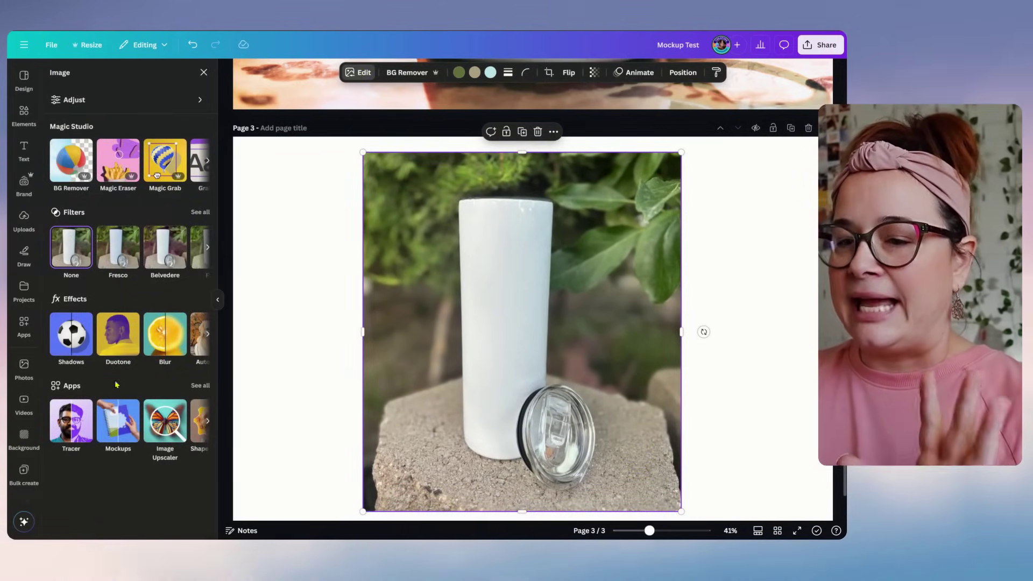
click(116, 414)
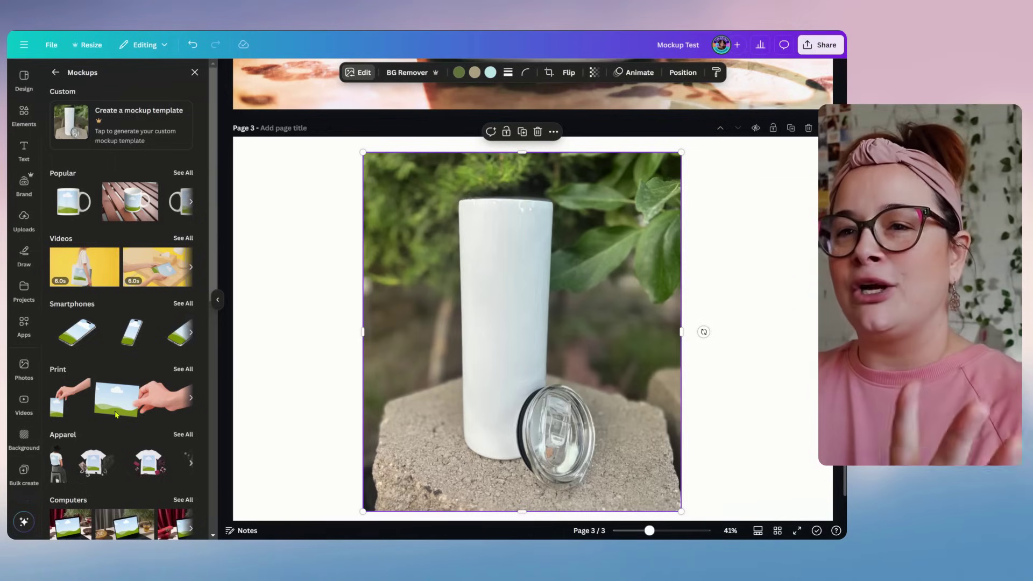
click(110, 133)
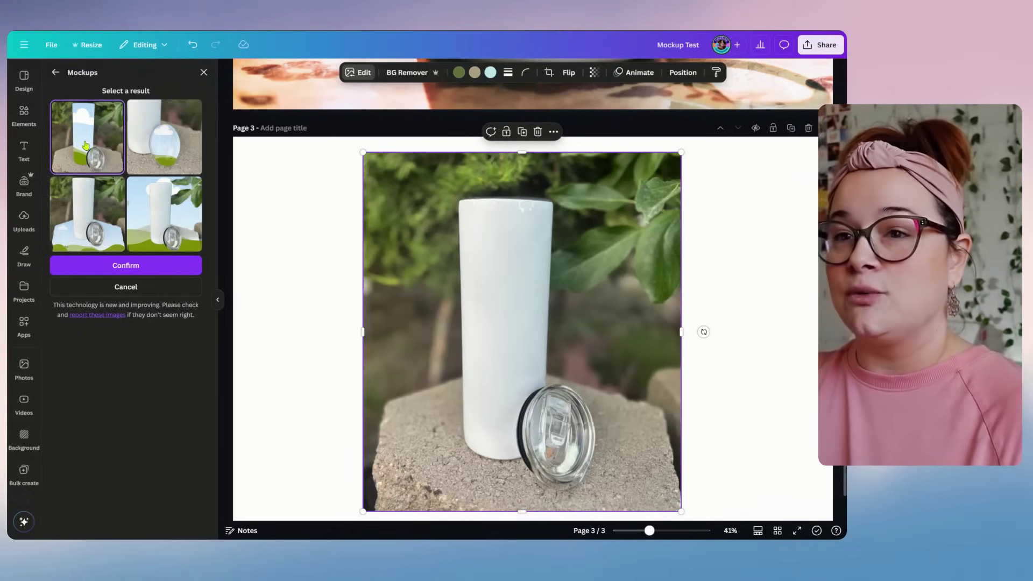
click(138, 273)
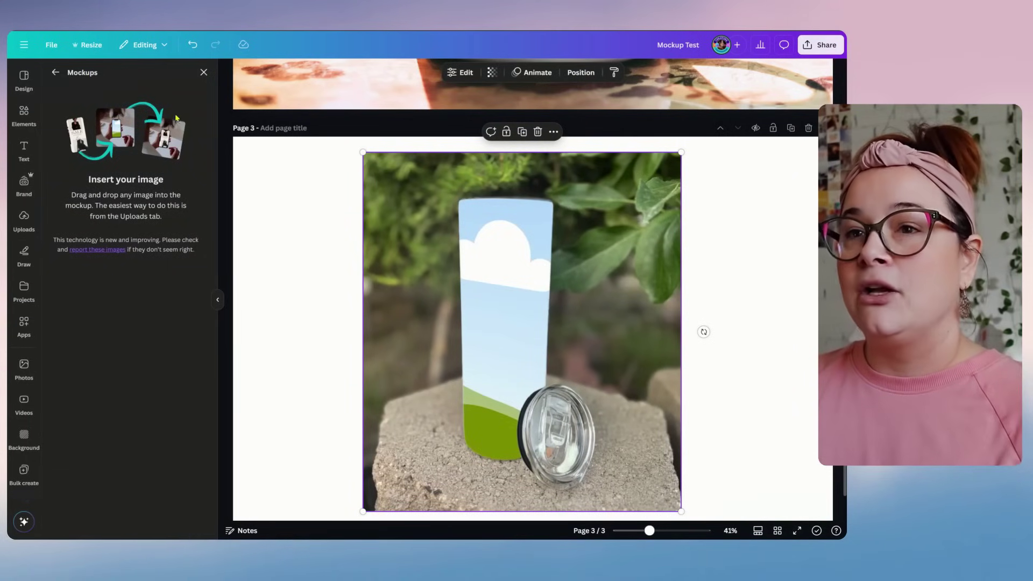
click(202, 73)
Search the graphics for "Cherry pattern" and fill the tumbler mockup with the pale pink pattern of red cherries.
click(293, 309)
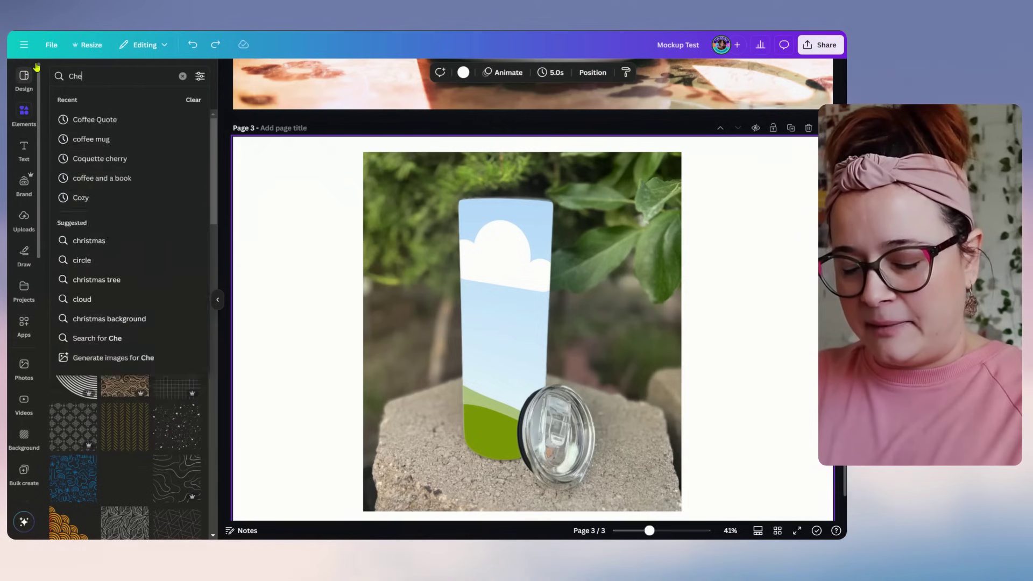
text(rry pattern)
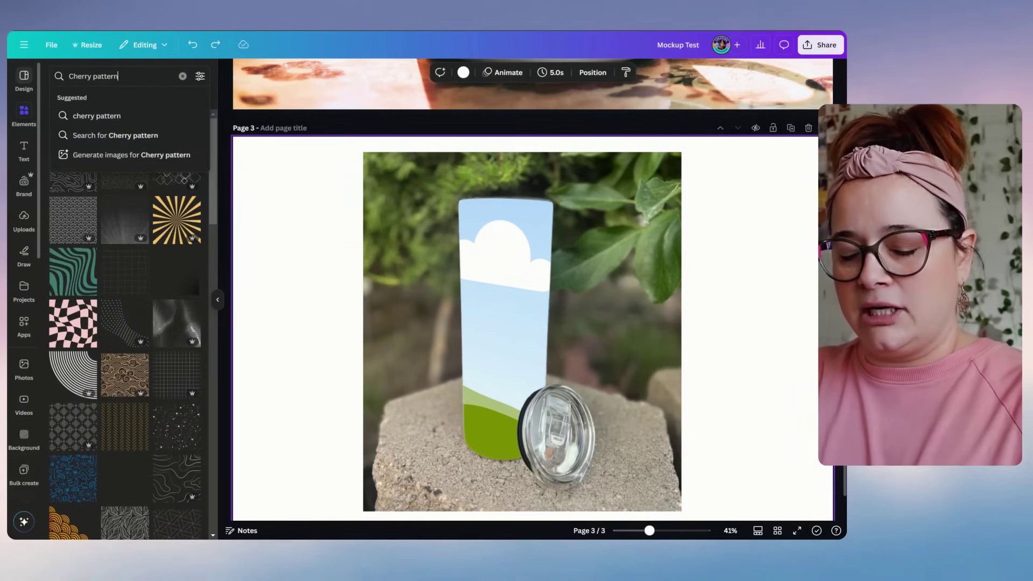
key(Return)
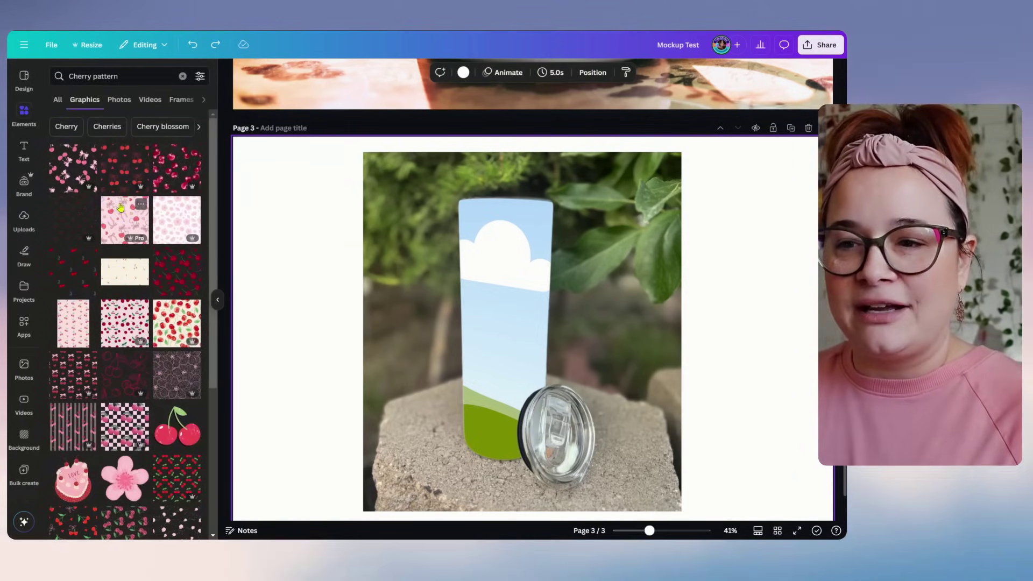
scroll(120, 207, down, 1)
click(667, 323)
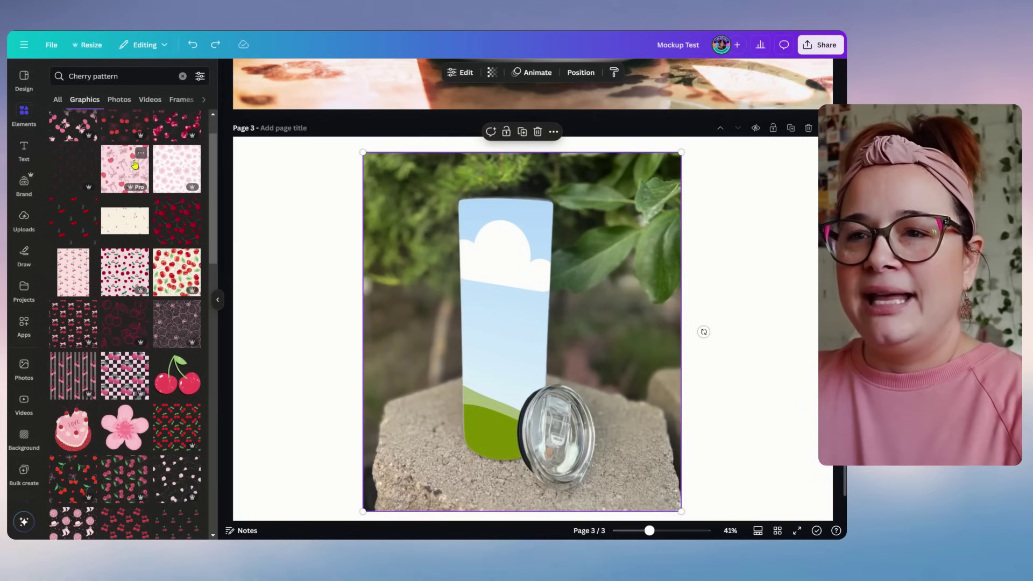
click(110, 264)
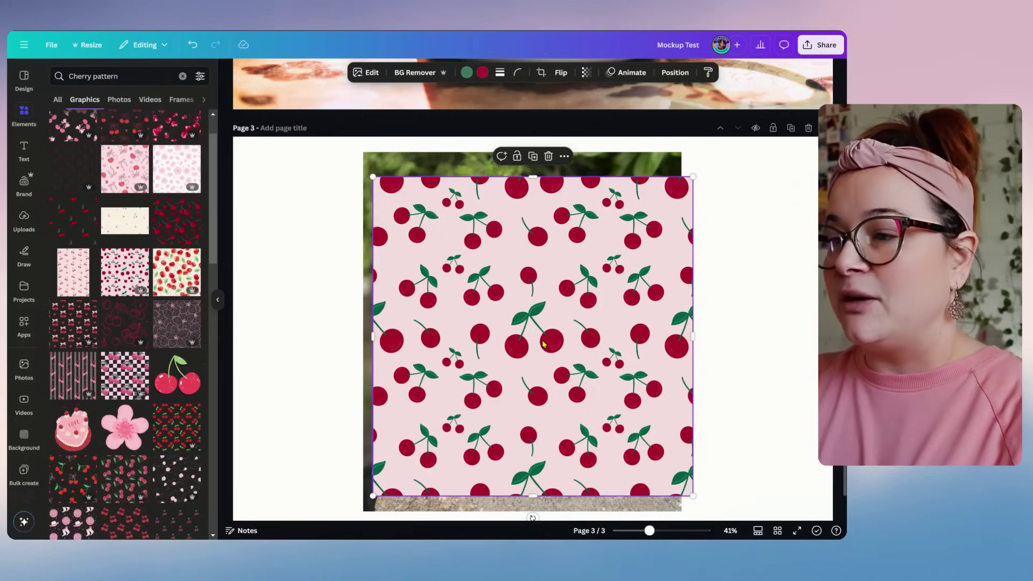
drag(543, 344, 507, 342)
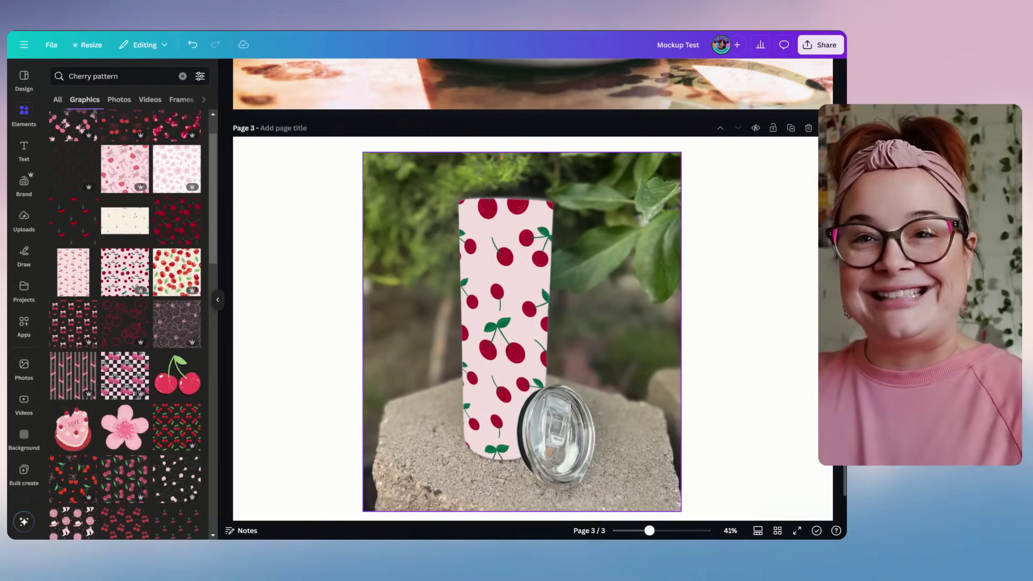
Open the tumbler mockup's image for editing, shift the cherry pattern sideways and rotate it upside down.
click(506, 347)
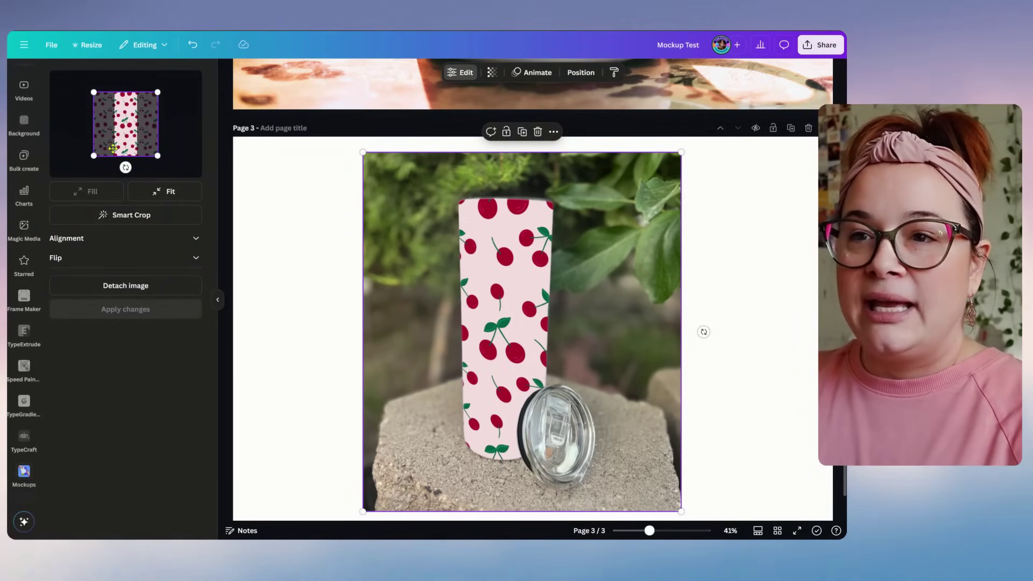
drag(126, 151, 137, 151)
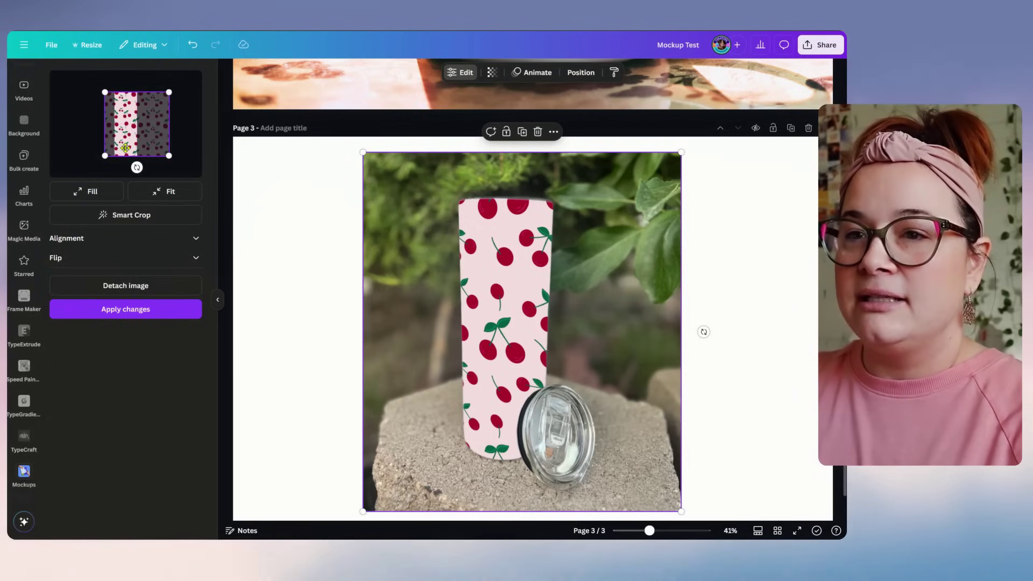
drag(127, 169, 135, 64)
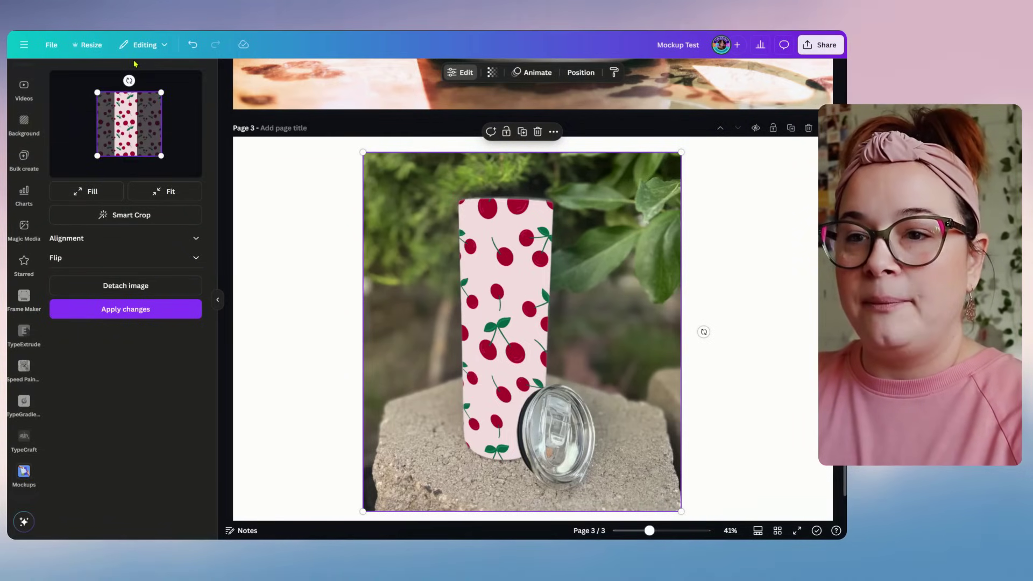
click(195, 238)
click(196, 238)
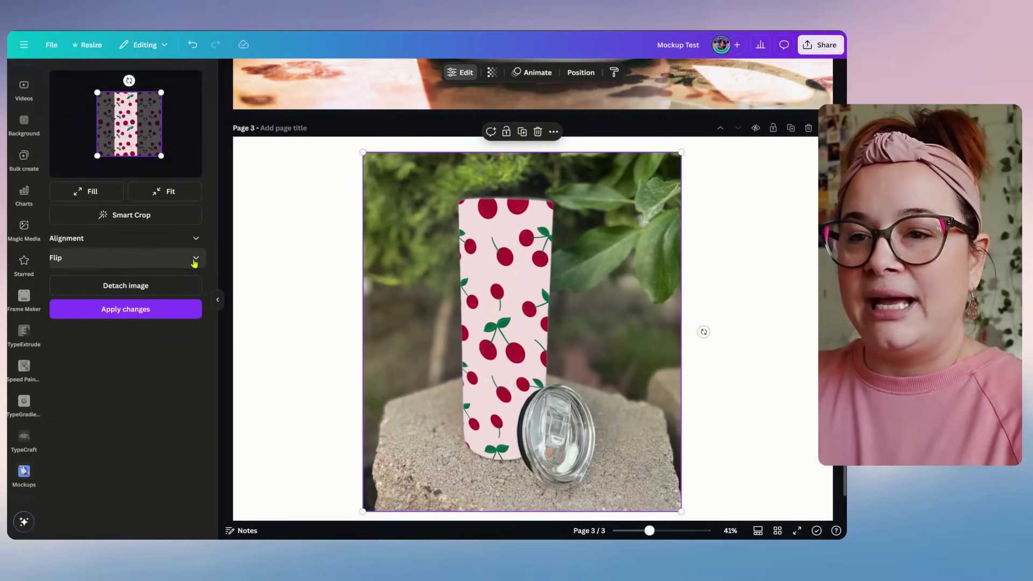
Reset the cherry pattern to fill the mockup area and shift it sideways to show a different part.
click(80, 191)
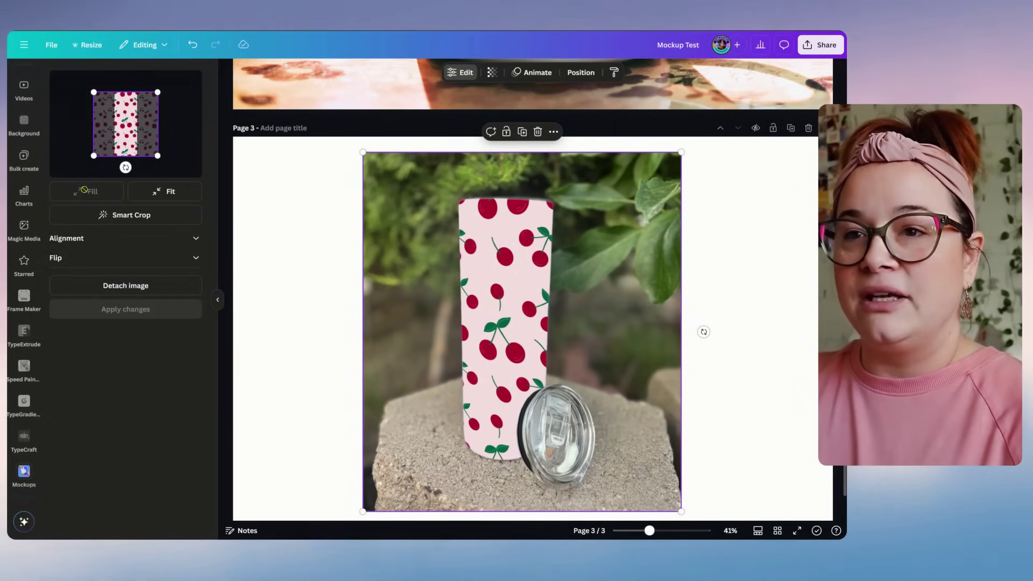
click(105, 192)
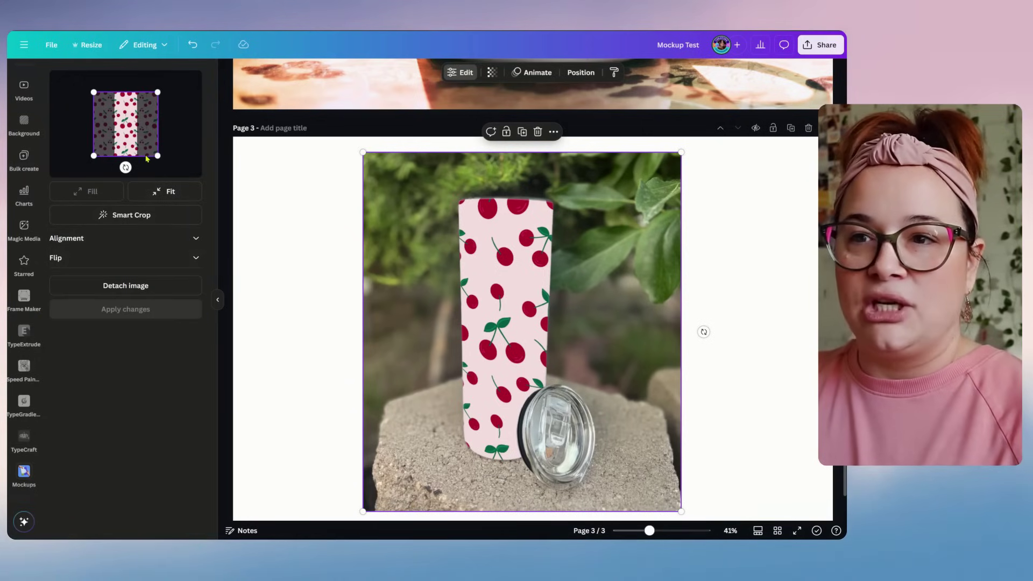
drag(136, 136, 124, 136)
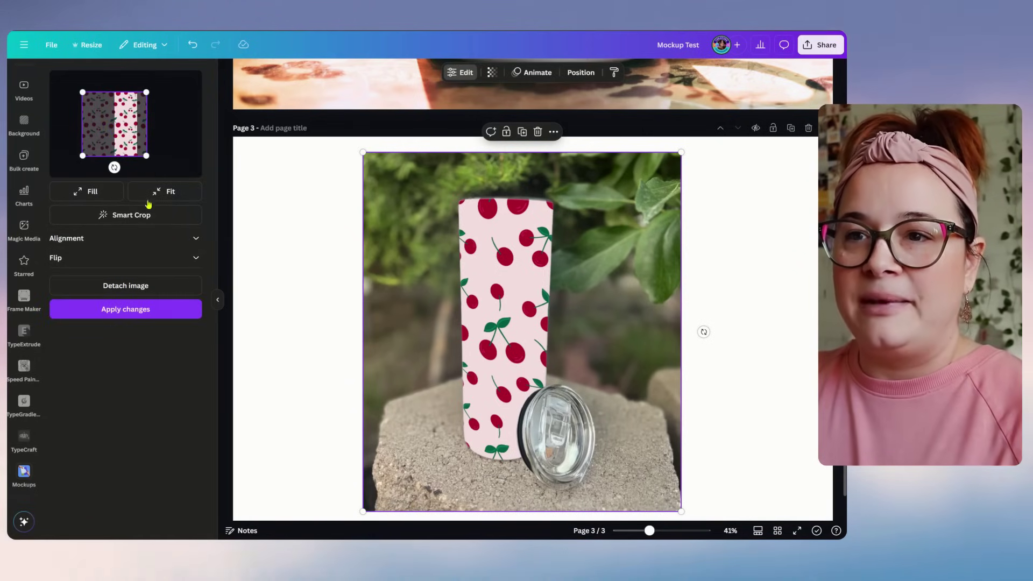